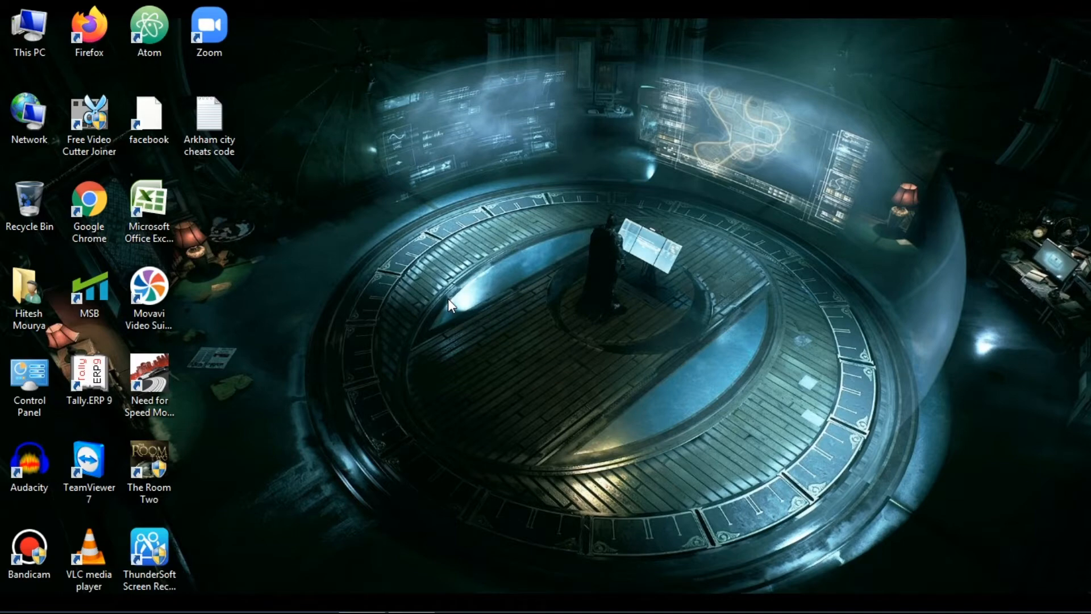
Switch to the ABC workbook in Excel and enter 34.56 in cell J3
{"action": "key", "text": "alt+Tab"}
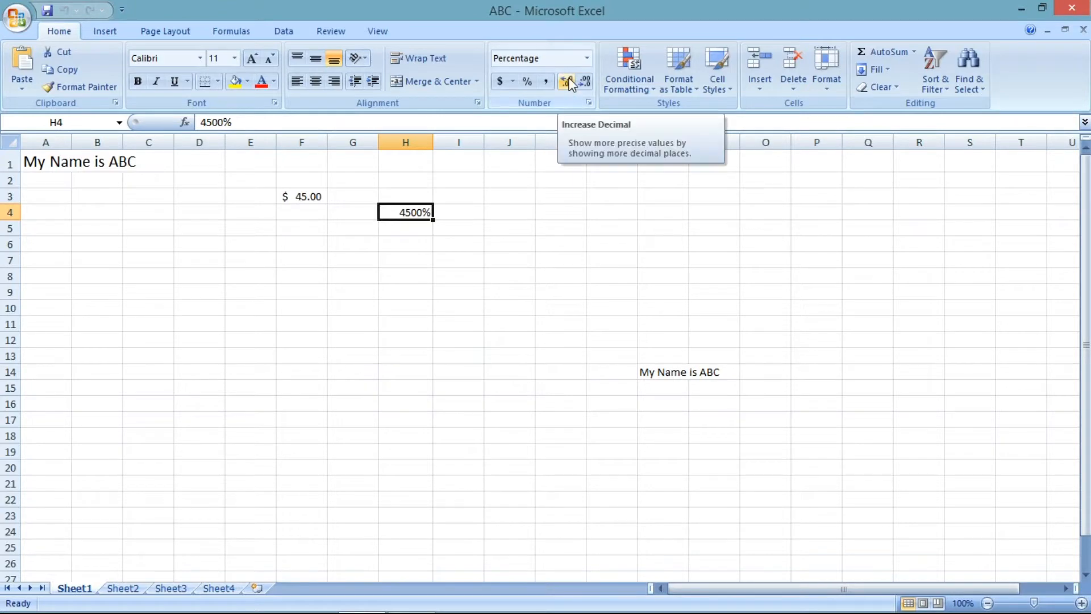
{"action": "left_click", "coordinate": [528, 193]}
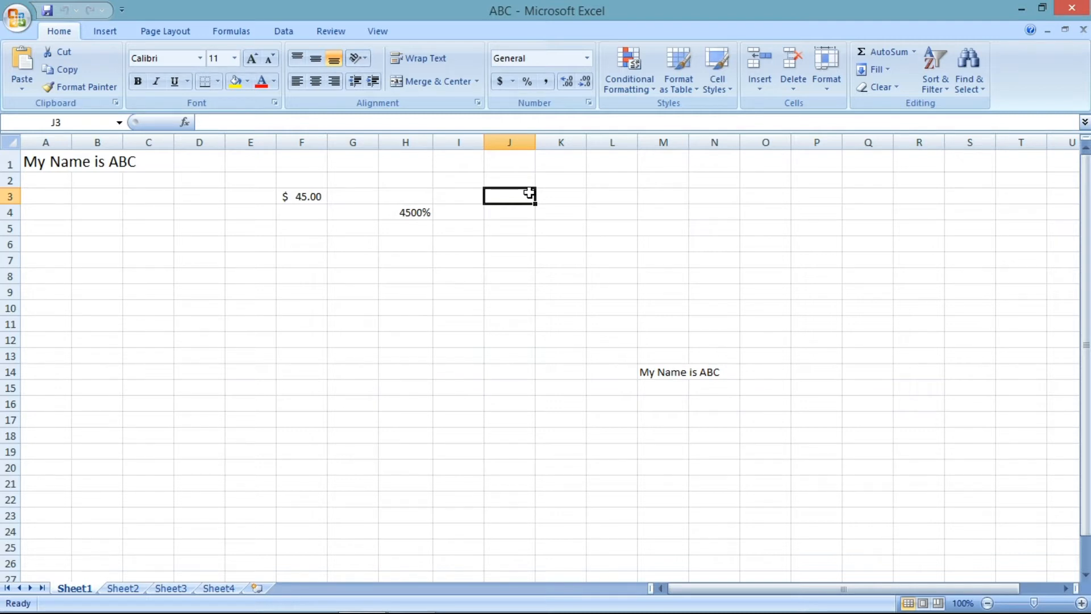
{"action": "type", "text": "34.56"}
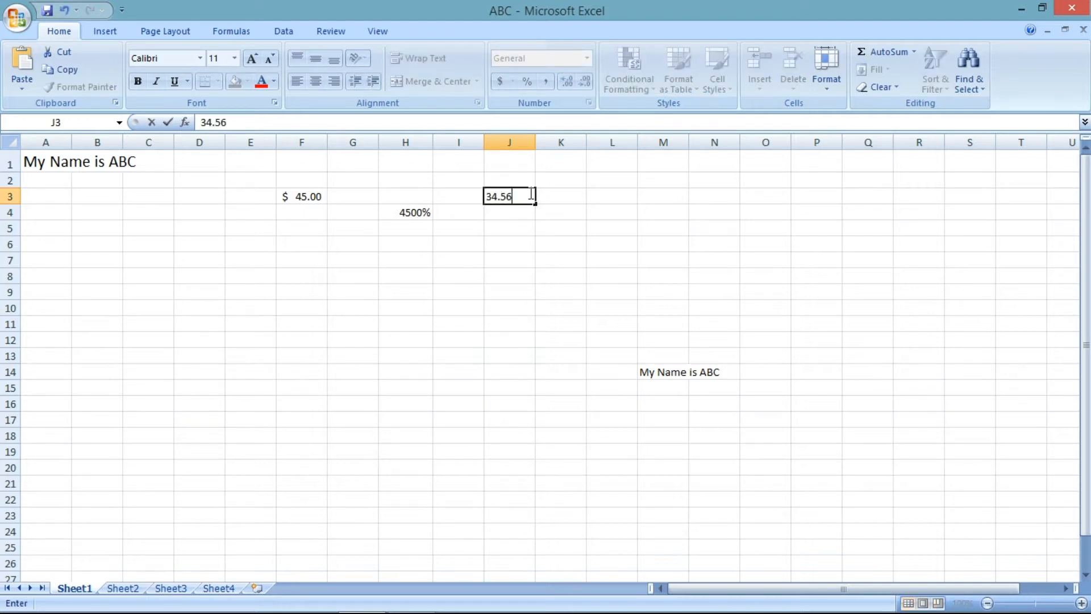
{"action": "key", "text": "Scroll_Lock"}
{"action": "key", "text": "Return"}
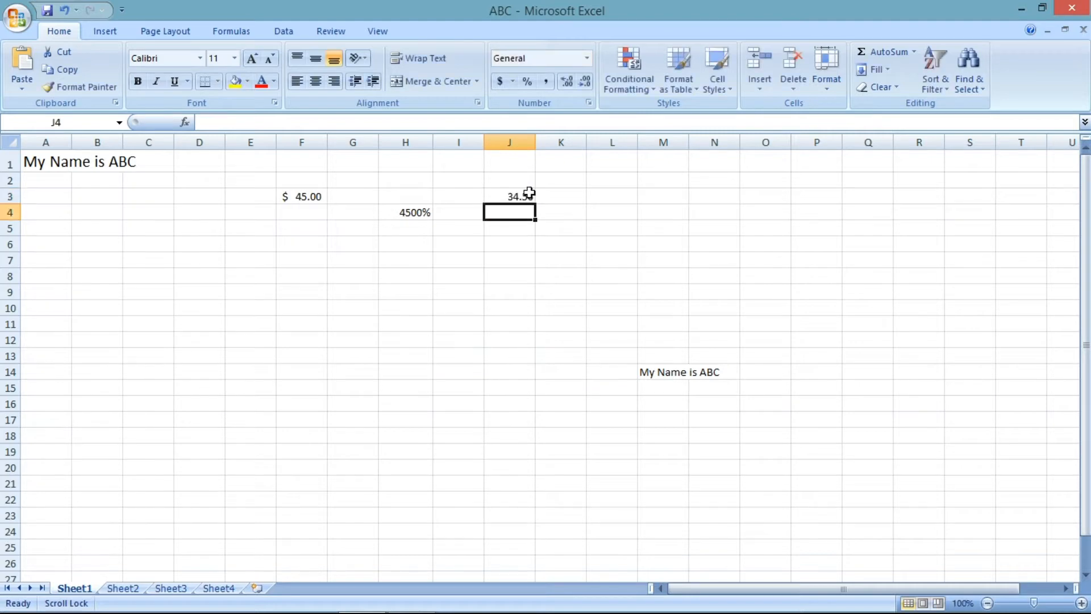
{"action": "key", "text": "Return"}
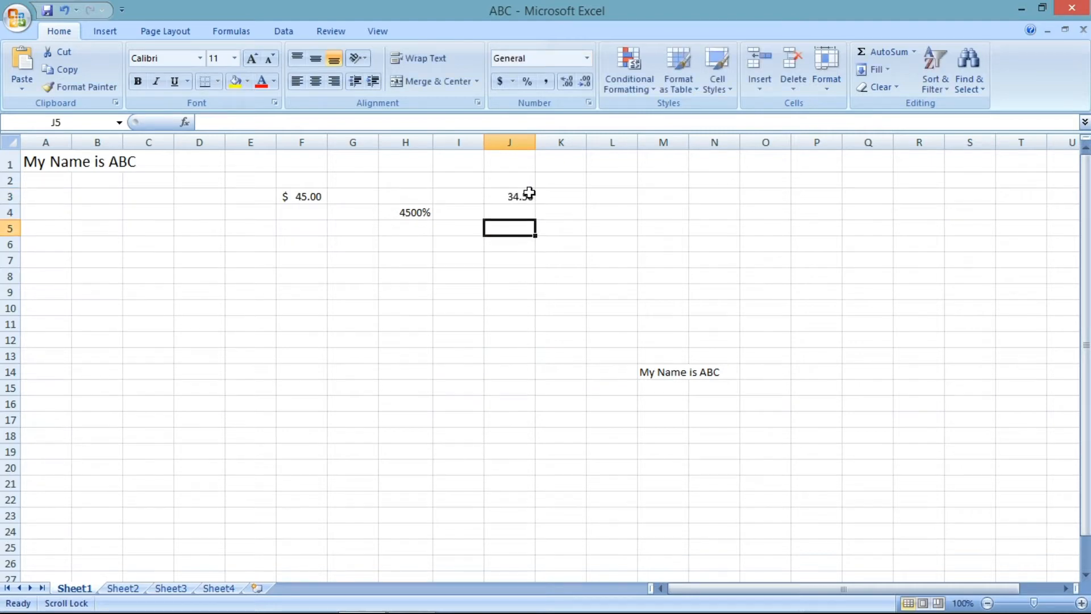
Increase the decimals displayed in cell J3 to four places
{"action": "left_click", "coordinate": [497, 183]}
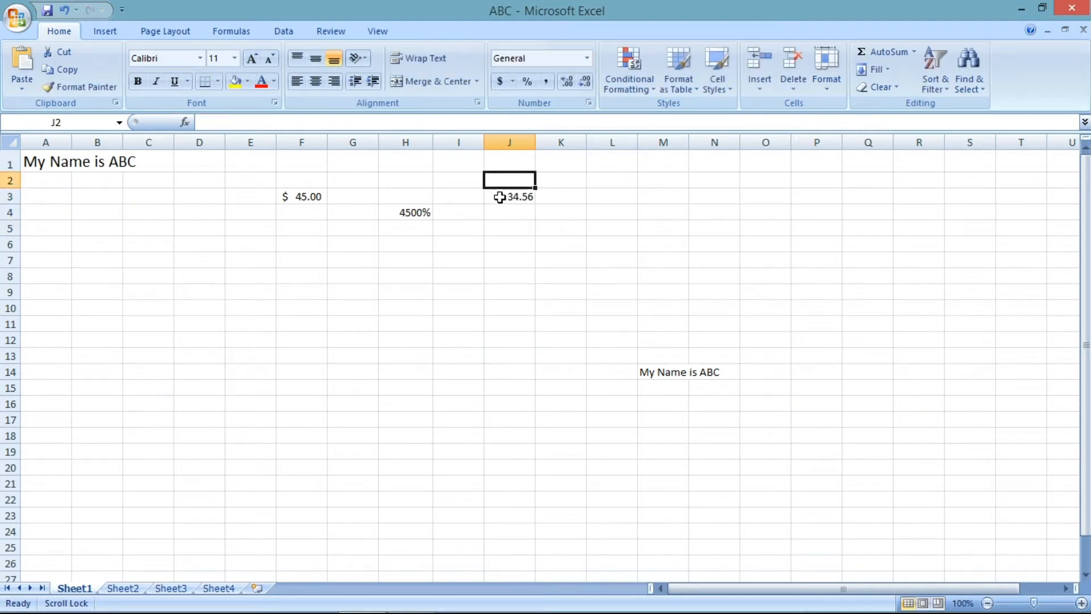
{"action": "key", "text": "Down"}
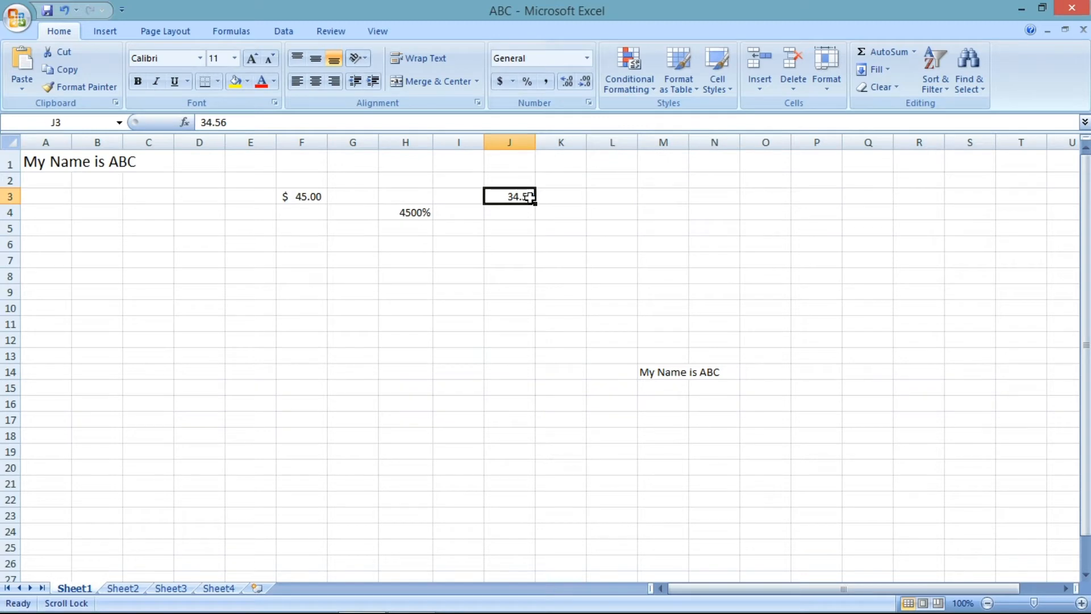
{"action": "left_click", "coordinate": [570, 77]}
{"action": "left_click", "coordinate": [569, 81]}
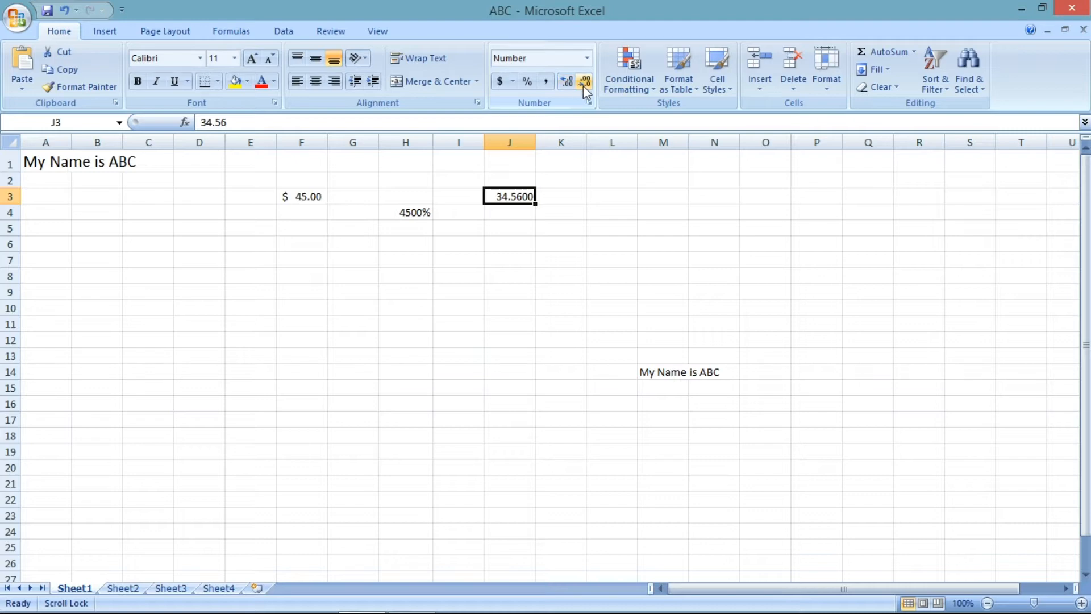
Decrease the decimals displayed in cell J3 until the number shows no decimal places
{"action": "left_click", "coordinate": [584, 82]}
{"action": "left_click", "coordinate": [585, 82]}
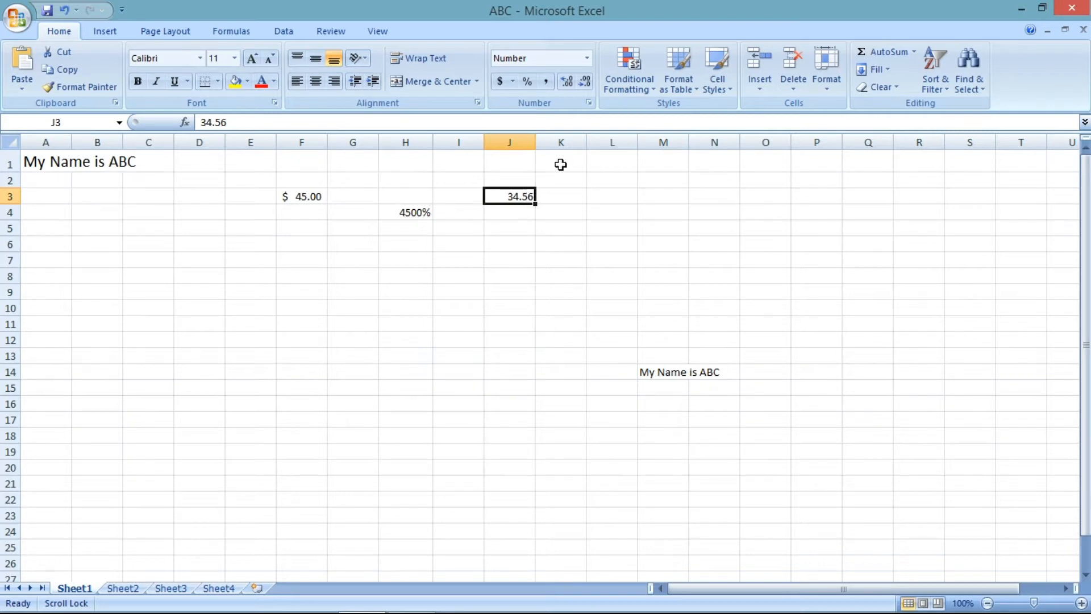
{"action": "left_click", "coordinate": [585, 84]}
{"action": "left_click", "coordinate": [586, 82]}
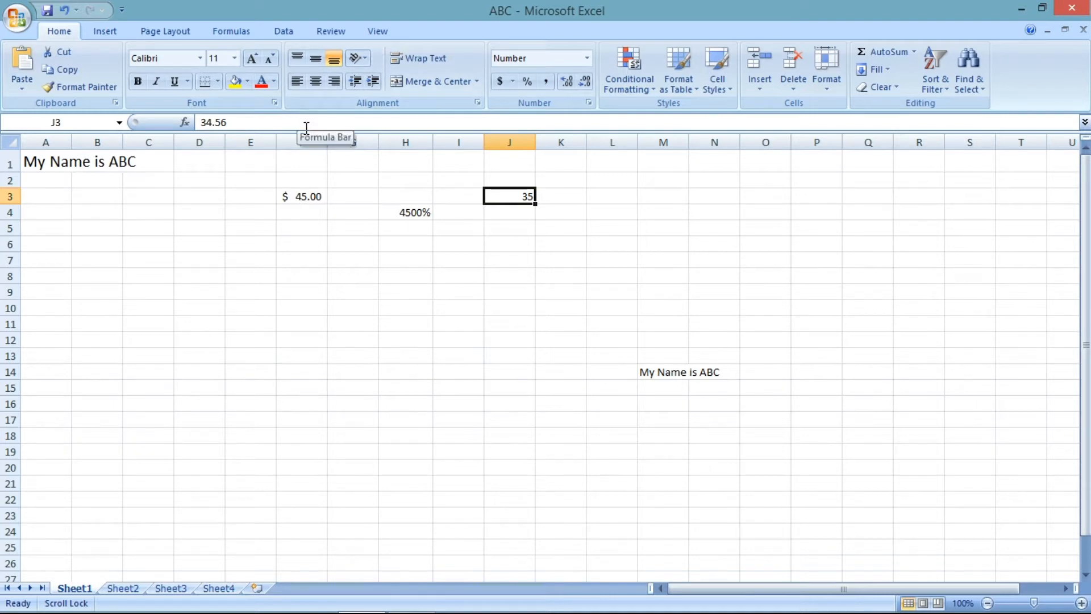
{"action": "left_click", "coordinate": [621, 211]}
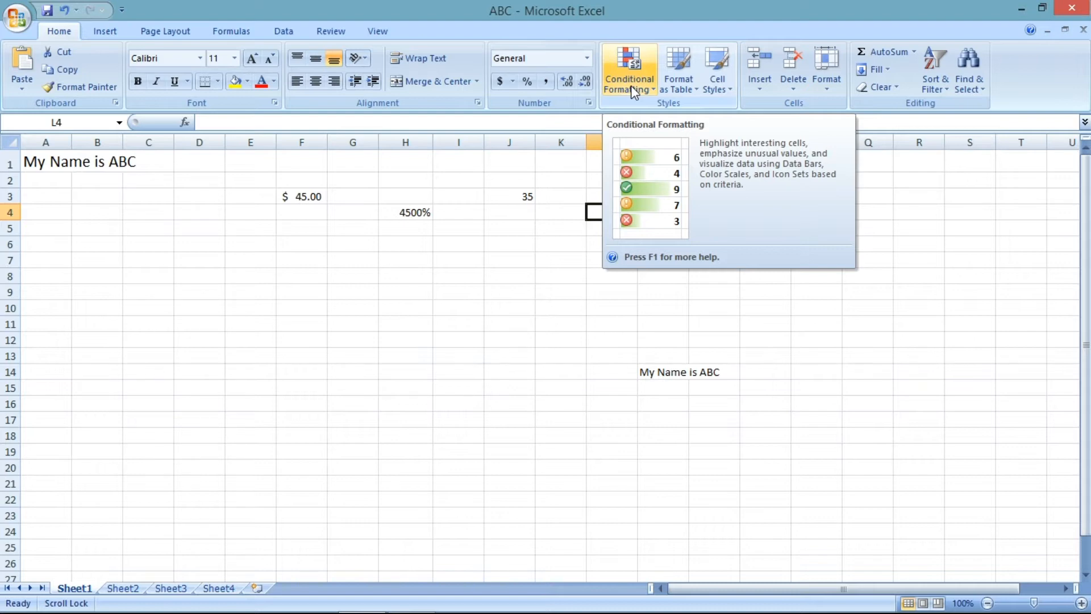
Enter the heading Name in cell A6 and list A, B, C, D, E and F below it in A7:A12
{"action": "left_click", "coordinate": [54, 245]}
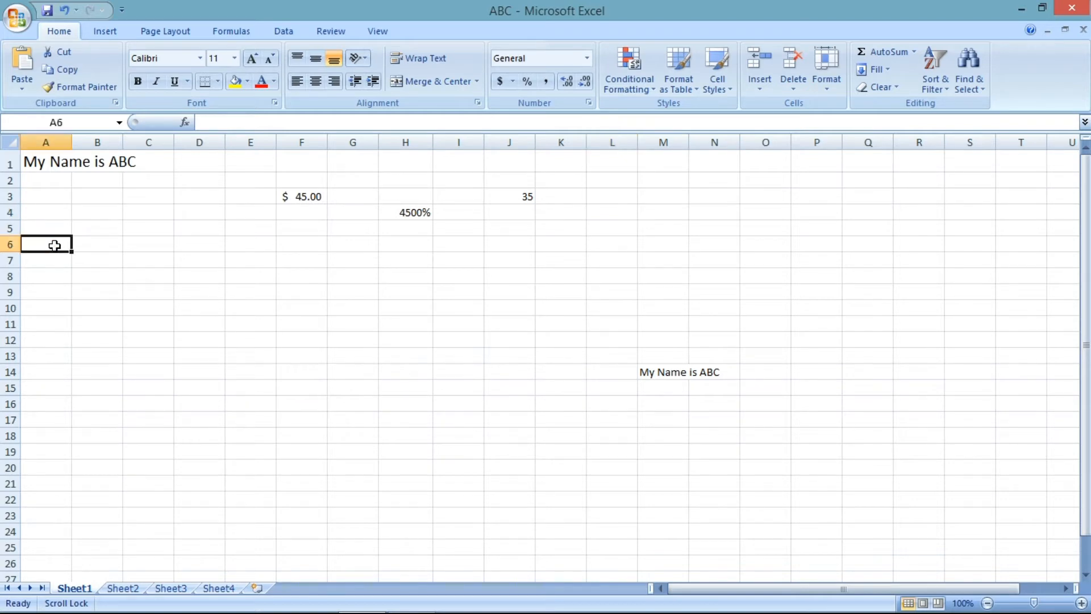
{"action": "type", "text": "Name"}
{"action": "key", "text": "Return"}
{"action": "type", "text": "A"}
{"action": "key", "text": "Return"}
{"action": "type", "text": "B"}
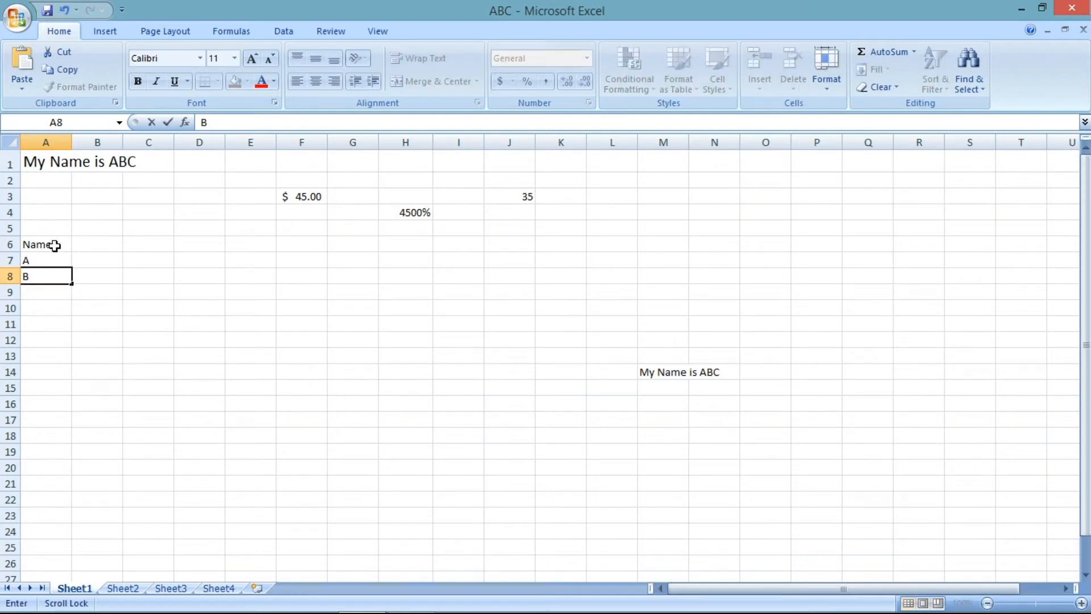
{"action": "key", "text": "Return"}
{"action": "type", "text": "C"}
{"action": "key", "text": "Return"}
{"action": "type", "text": "D"}
{"action": "key", "text": "Return"}
{"action": "type", "text": "E"}
{"action": "key", "text": "Return"}
{"action": "type", "text": "F"}
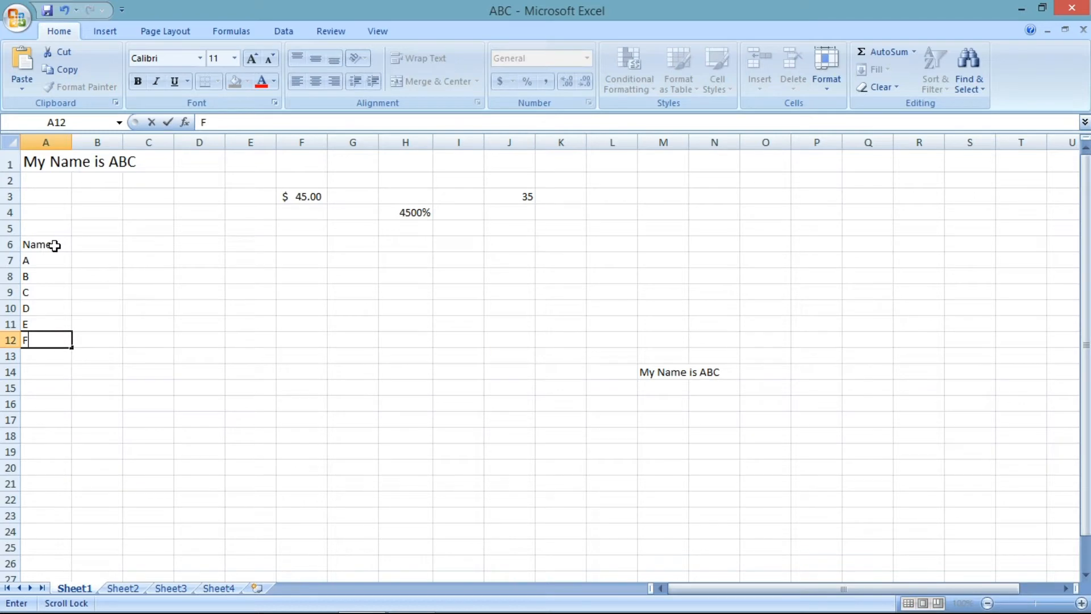
{"action": "key", "text": "Return"}
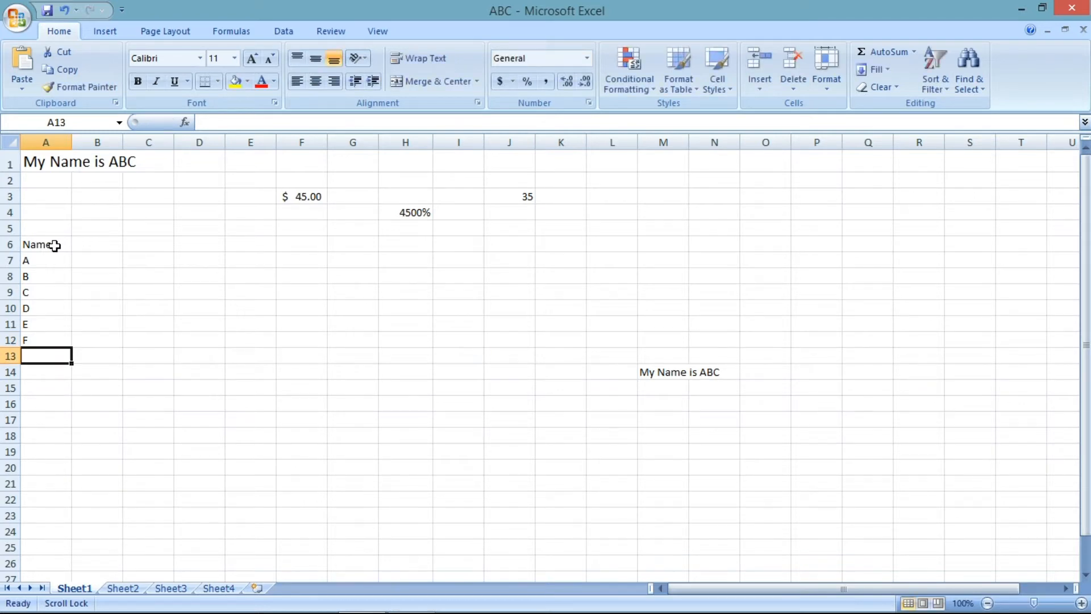
Enter the subject headings HINDI in cell B6 and ENG in cell C6, in capitals
{"action": "key", "text": "Up"}
{"action": "key", "text": "Up"}
{"action": "key", "text": "Up"}
{"action": "key", "text": "Up"}
{"action": "key", "text": "Up"}
{"action": "key", "text": "Up"}
{"action": "key", "text": "Up"}
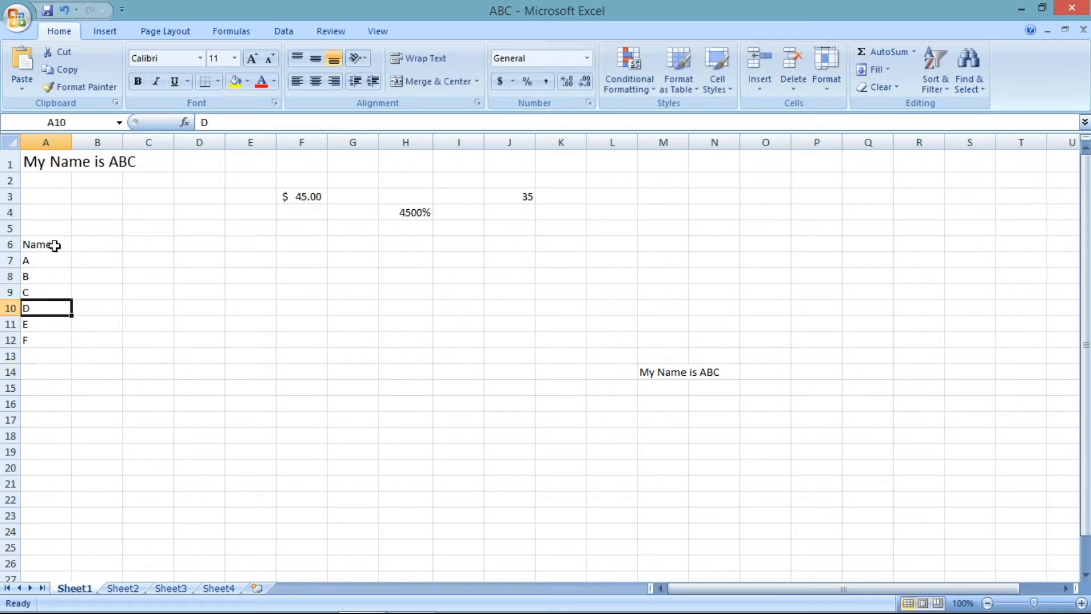
{"action": "key", "text": "Right"}
{"action": "type", "text": "HINDI"}
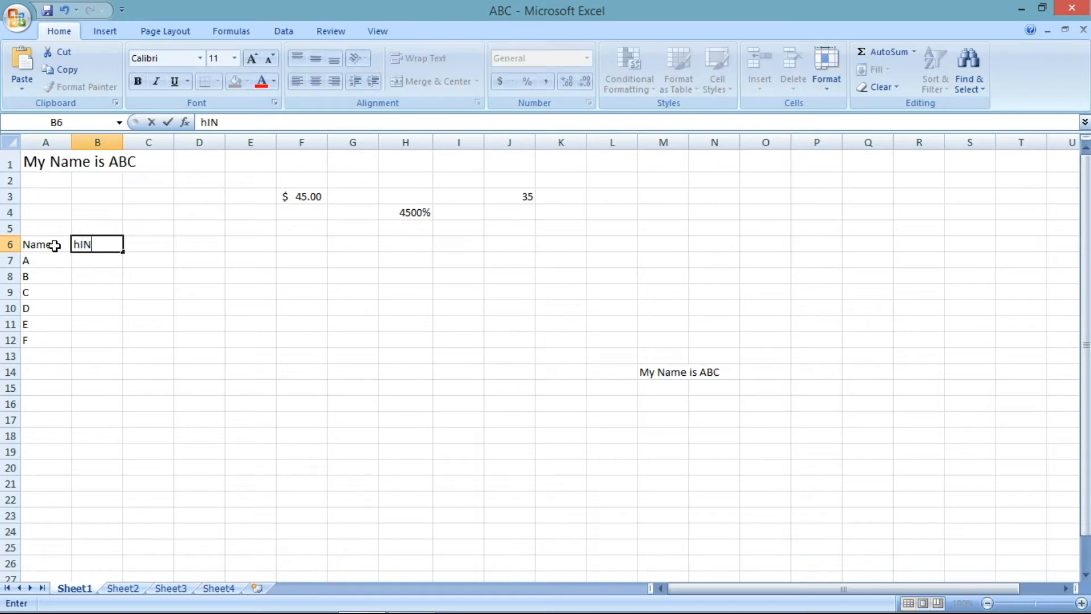
{"action": "key", "text": "BackSpace"}
{"action": "key", "text": "BackSpace"}
{"action": "key", "text": "BackSpace"}
{"action": "key", "text": "BackSpace"}
{"action": "key", "text": "BackSpace"}
{"action": "type", "text": "HINDI"}
{"action": "key", "text": "Tab"}
{"action": "type", "text": "eNG"}
{"action": "key", "text": "BackSpace"}
{"action": "key", "text": "BackSpace"}
{"action": "key", "text": "BackSpace"}
{"action": "type", "text": "ENG"}
{"action": "key", "text": "Tab"}
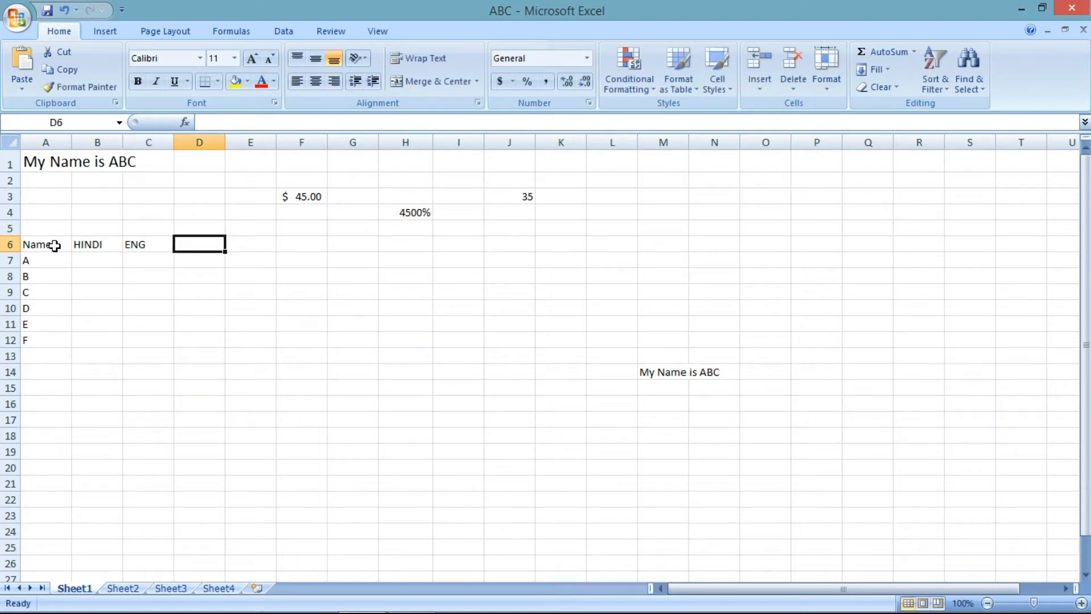
Complete the heading row with MATH'S in D6, SANSKRIT in E6 and TOTAL in F6
{"action": "type", "text": "MATH'S"}
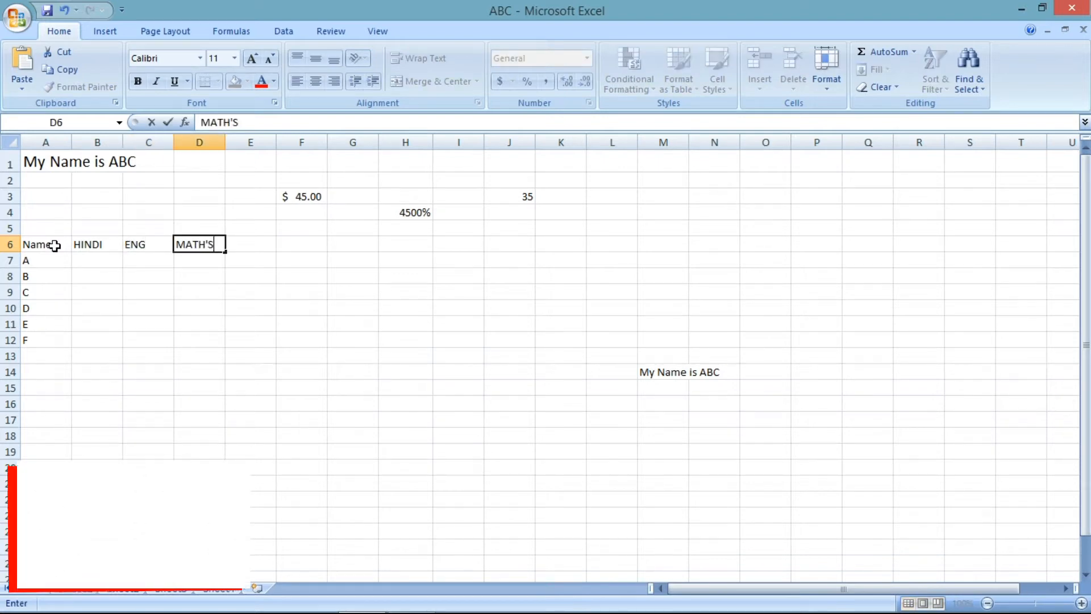
{"action": "key", "text": "Tab"}
{"action": "type", "text": "SANSKRIT"}
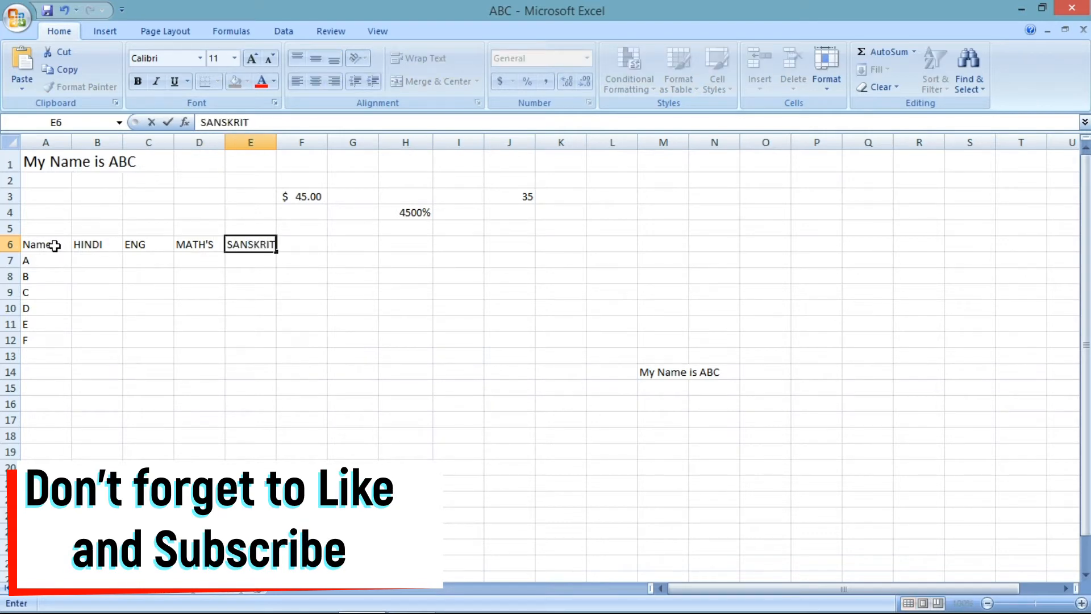
{"action": "key", "text": "Tab"}
{"action": "type", "text": "TOTAL"}
{"action": "key", "text": "Return"}
Fill the marks range B7:E12 with the formula =RANDBETWEEN(0,100) in one go
{"action": "key", "text": "Left"}
{"action": "key", "text": "Left"}
{"action": "key", "text": "Left"}
{"action": "key", "text": "Left"}
{"action": "key", "text": "shift+Down"}
{"action": "key", "text": "shift+Down"}
{"action": "key", "text": "shift+Down"}
{"action": "key", "text": "shift+Down"}
{"action": "key", "text": "shift+Down"}
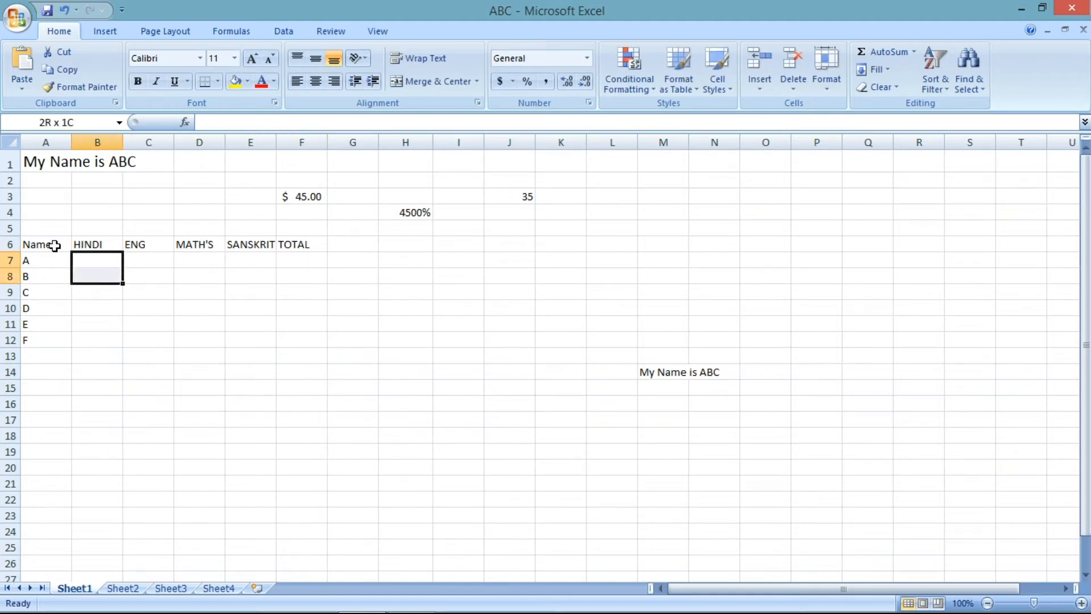
{"action": "key", "text": "shift+Right"}
{"action": "key", "text": "shift+Right"}
{"action": "key", "text": "shift+Right"}
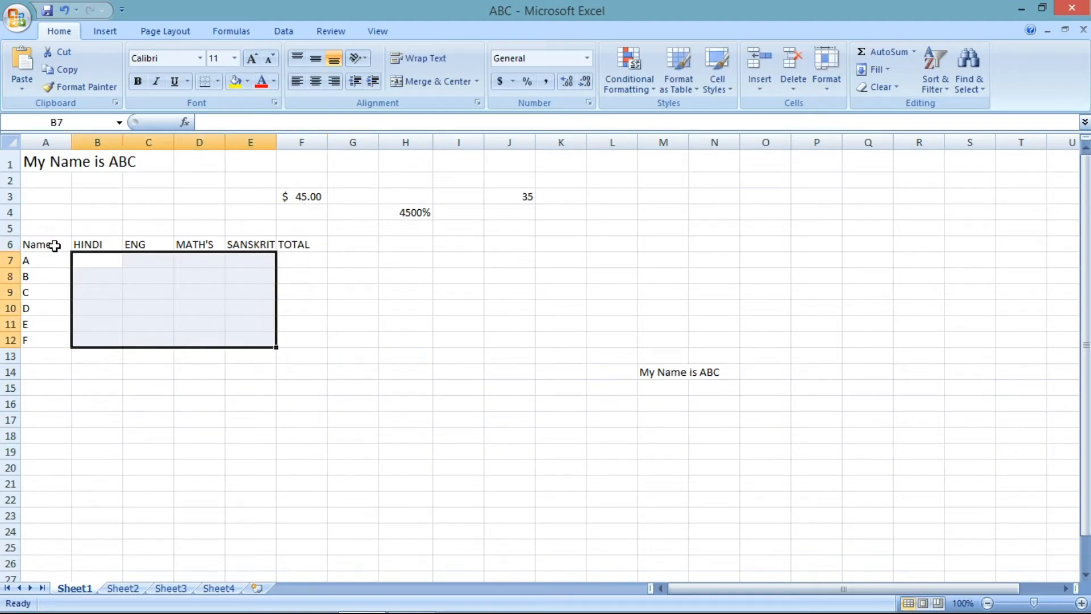
{"action": "type", "text": "=RA"}
{"action": "key", "text": "Down"}
{"action": "key", "text": "Down"}
{"action": "key", "text": "Tab"}
{"action": "type", "text": "0,100"}
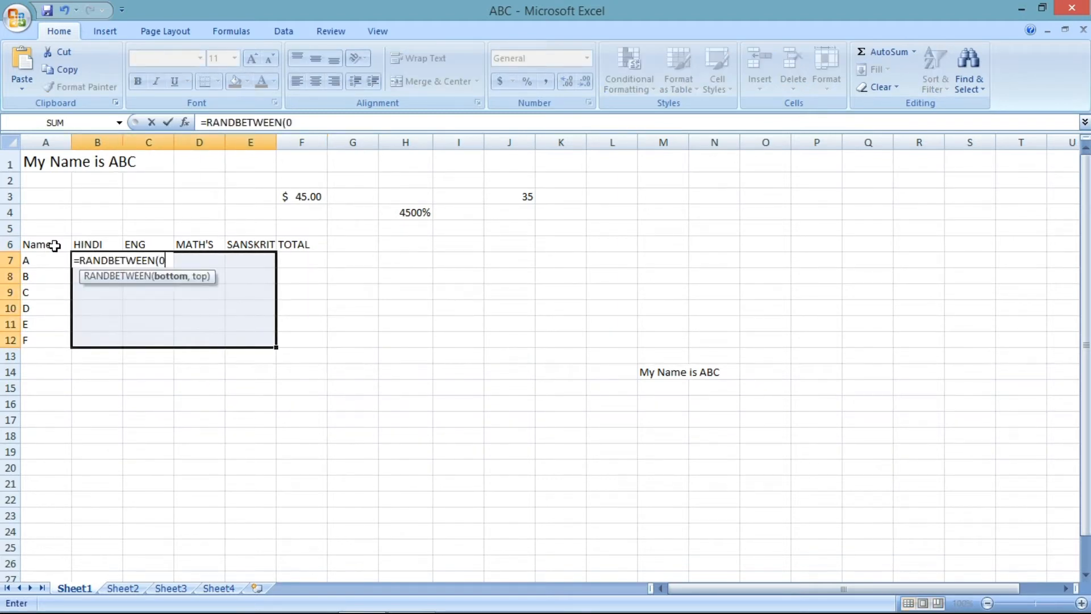
{"action": "key", "text": "ctrl+Return"}
Sum each student's four marks into the TOTAL column, F7:F12, with AutoSum
{"action": "key", "text": "Right"}
{"action": "key", "text": "Right"}
{"action": "key", "text": "Right"}
{"action": "key", "text": "Right"}
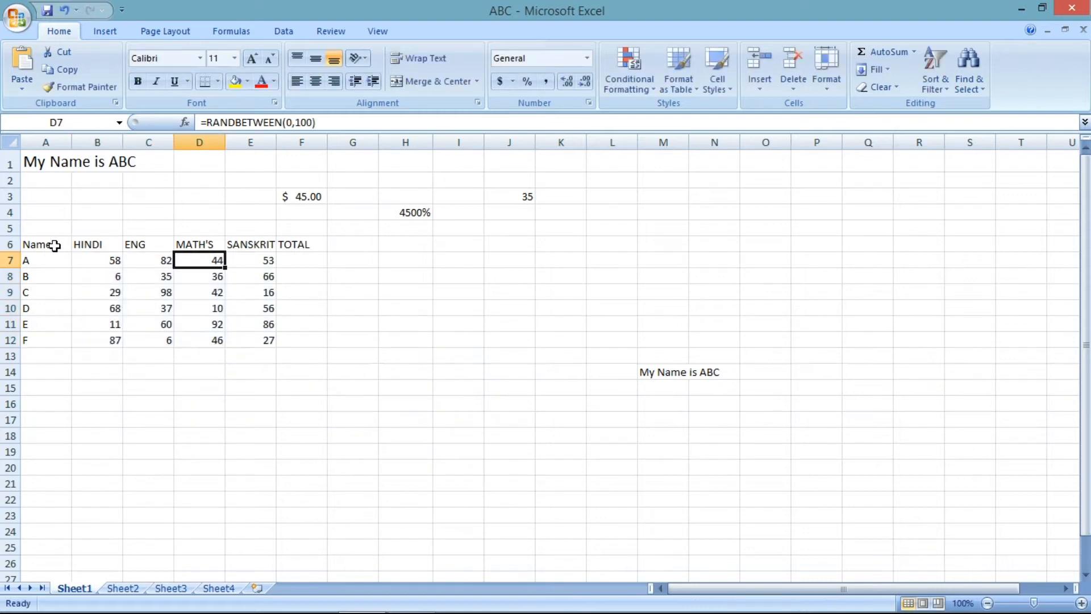
{"action": "key", "text": "shift+Down"}
{"action": "key", "text": "shift+Down"}
{"action": "key", "text": "shift+Down"}
{"action": "key", "text": "shift+Down"}
{"action": "key", "text": "shift+Down"}
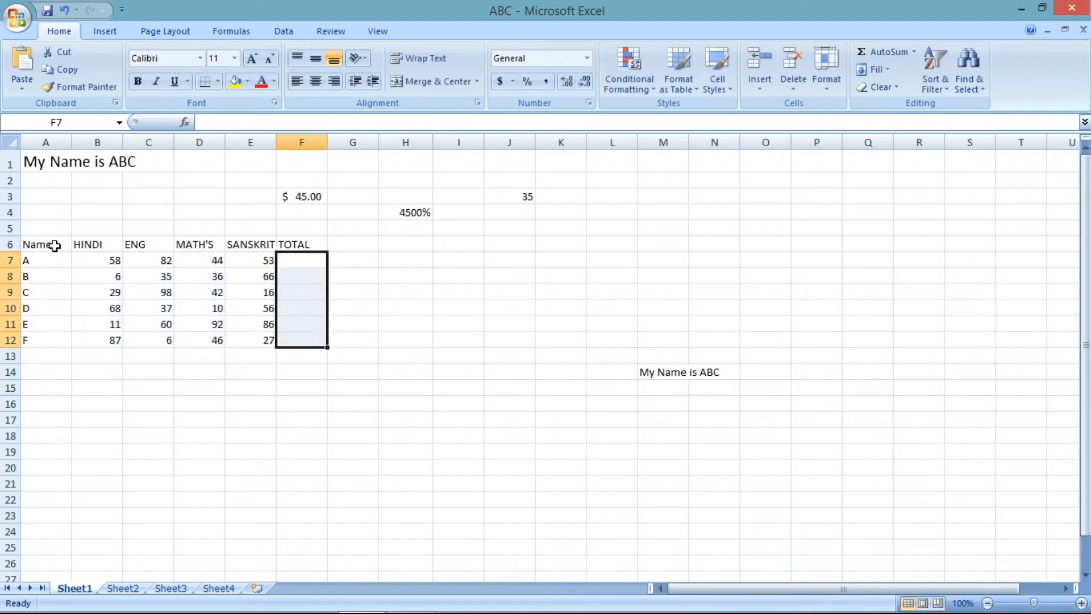
{"action": "key", "text": "alt+equal"}
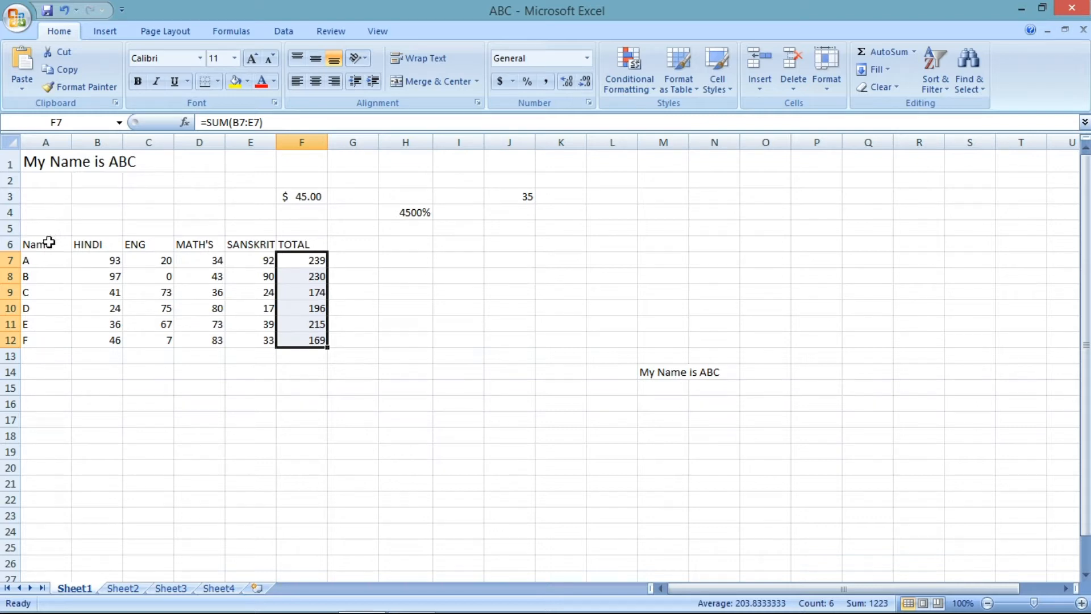
Widen column E to fit the SANSKRIT heading and centre the table A6:F12 both vertically and horizontally
{"action": "left_click_drag", "start_coordinate": [277, 143], "coordinate": [285, 146]}
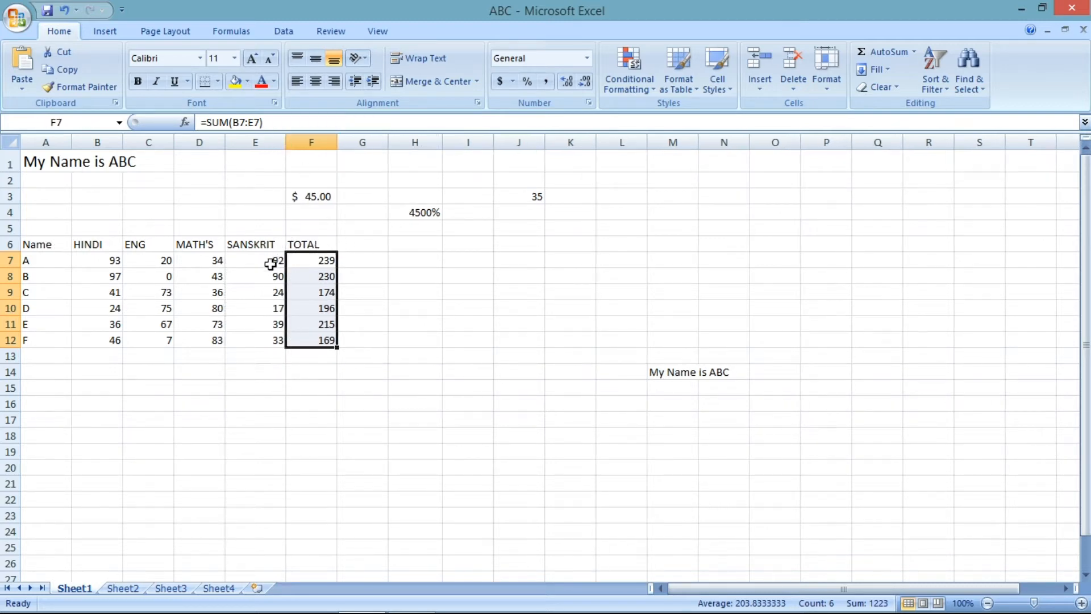
{"action": "left_click_drag", "start_coordinate": [51, 257], "coordinate": [353, 338]}
{"action": "left_click", "coordinate": [315, 58]}
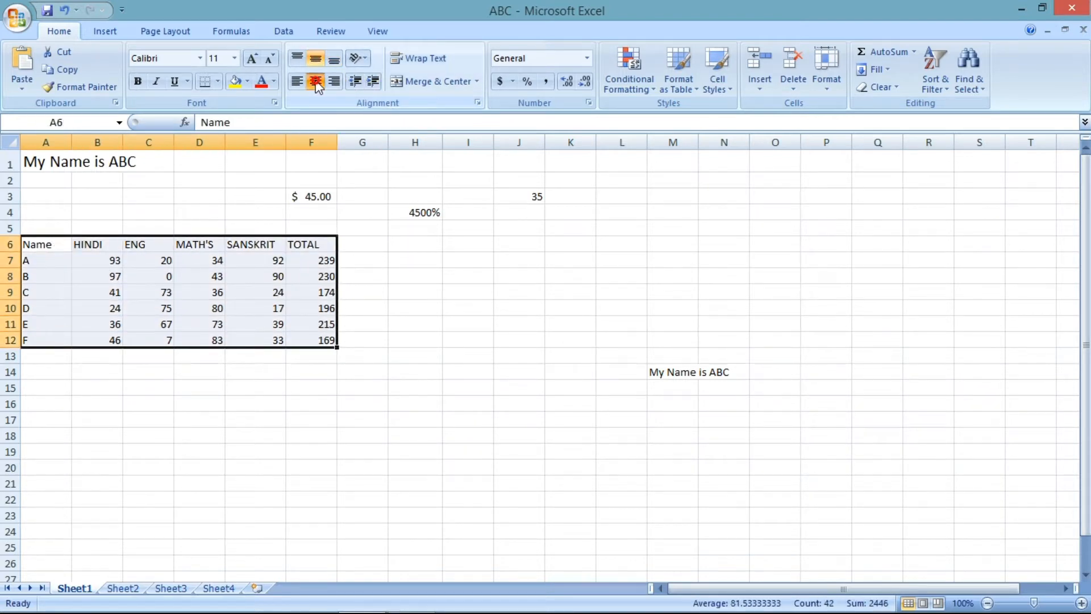
{"action": "left_click", "coordinate": [317, 81]}
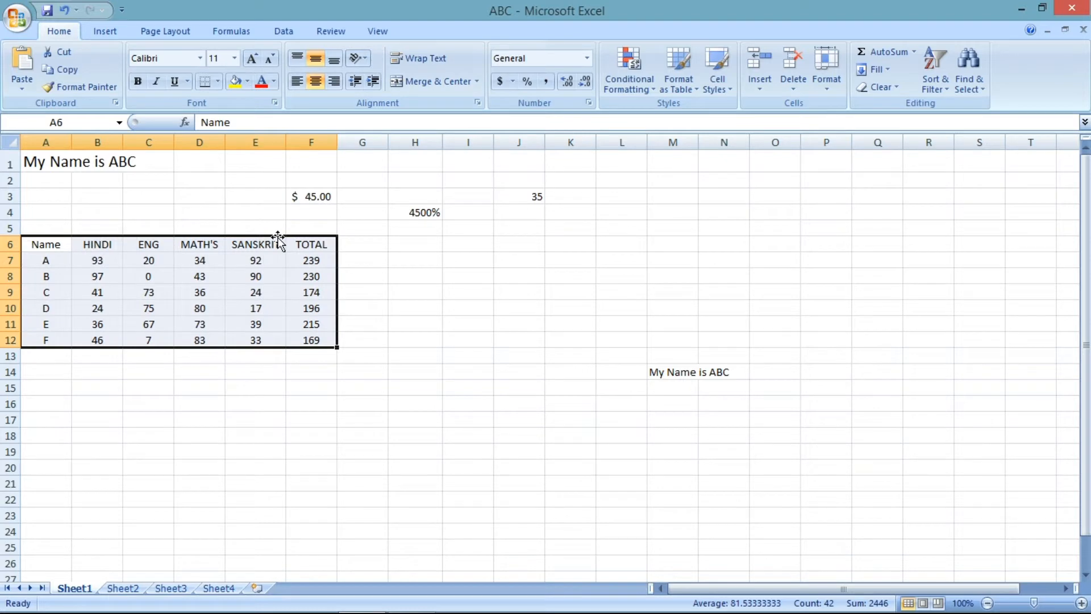
{"action": "left_click", "coordinate": [636, 63]}
{"action": "left_click", "coordinate": [638, 64]}
{"action": "left_click", "coordinate": [59, 244]}
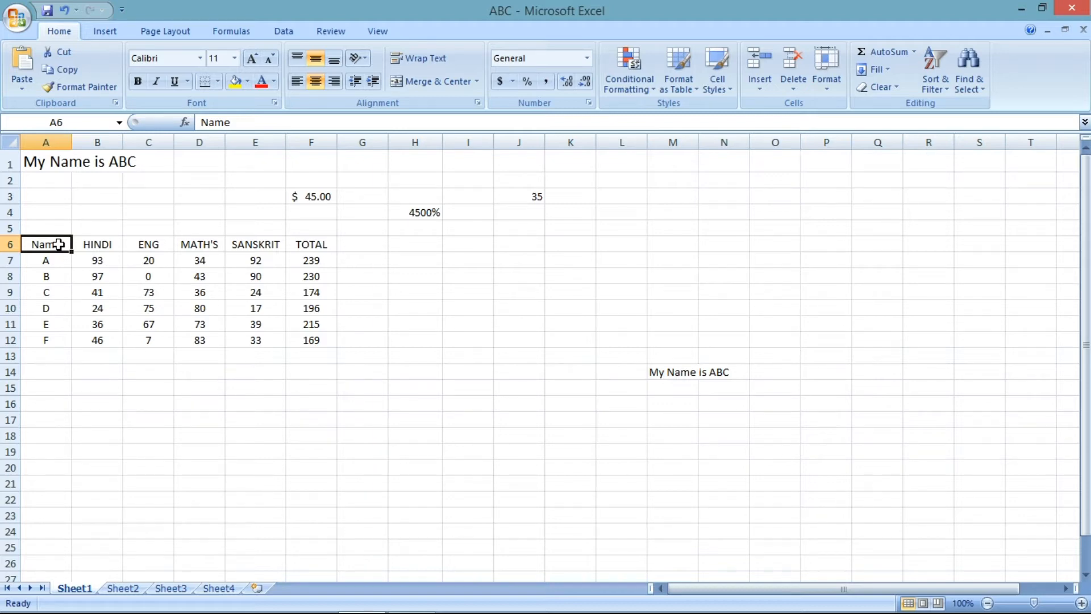
{"action": "left_click", "coordinate": [91, 260]}
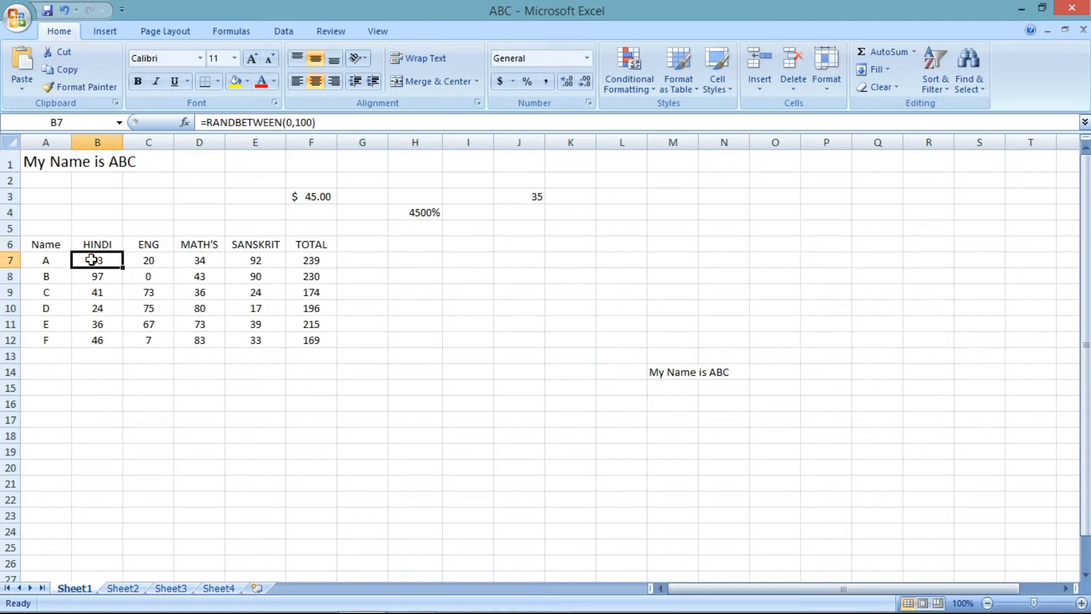
{"action": "left_click", "coordinate": [62, 263]}
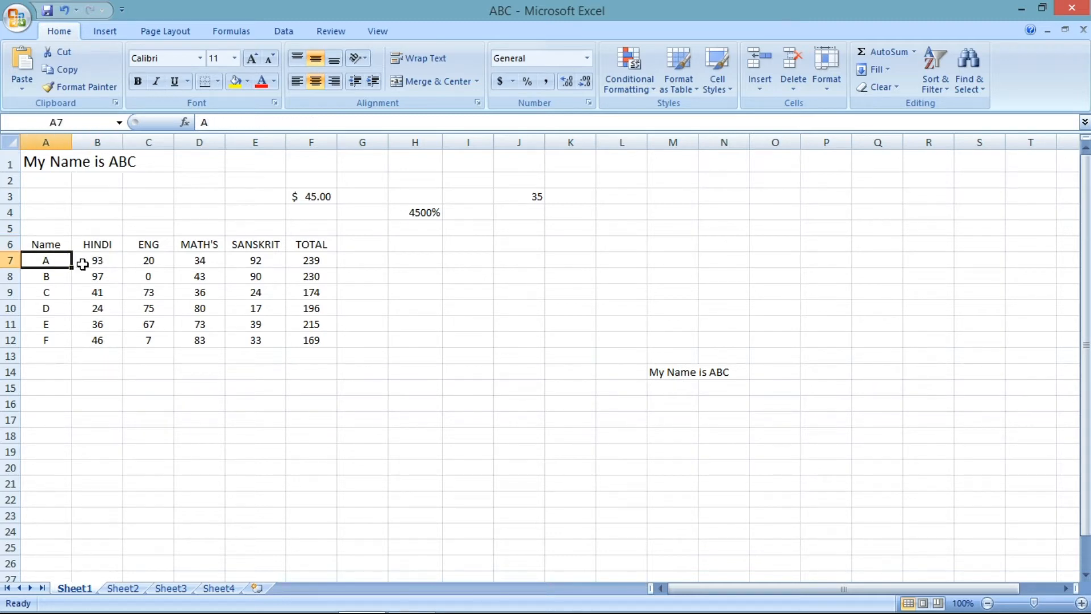
{"action": "left_click", "coordinate": [109, 264]}
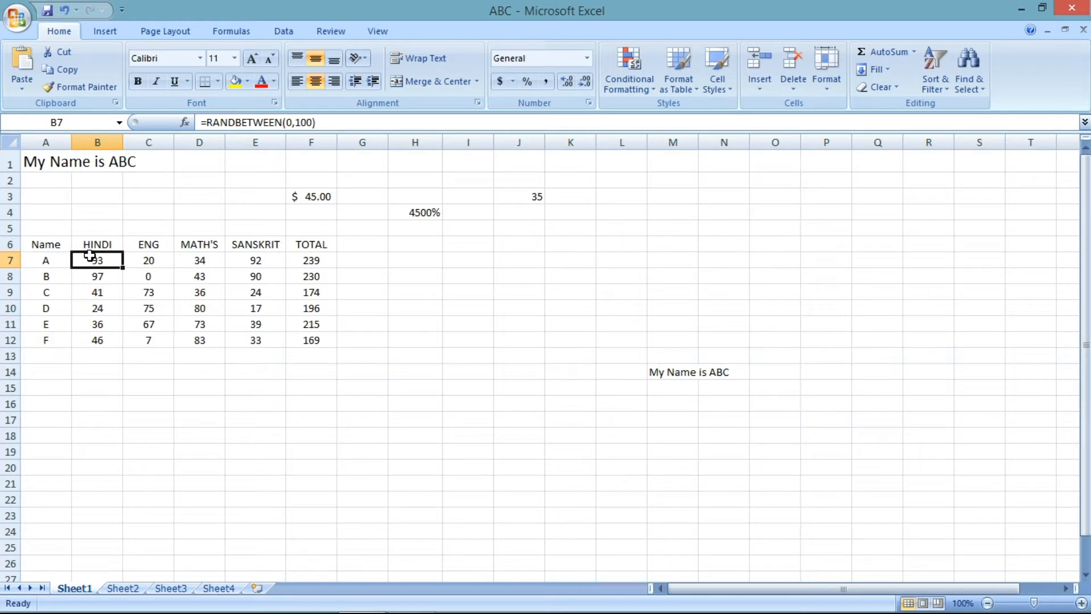
Highlight the marks in B7:E12 that are less than 33 with Light Red Fill with Dark Red Text
{"action": "left_click_drag", "start_coordinate": [93, 260], "coordinate": [256, 340]}
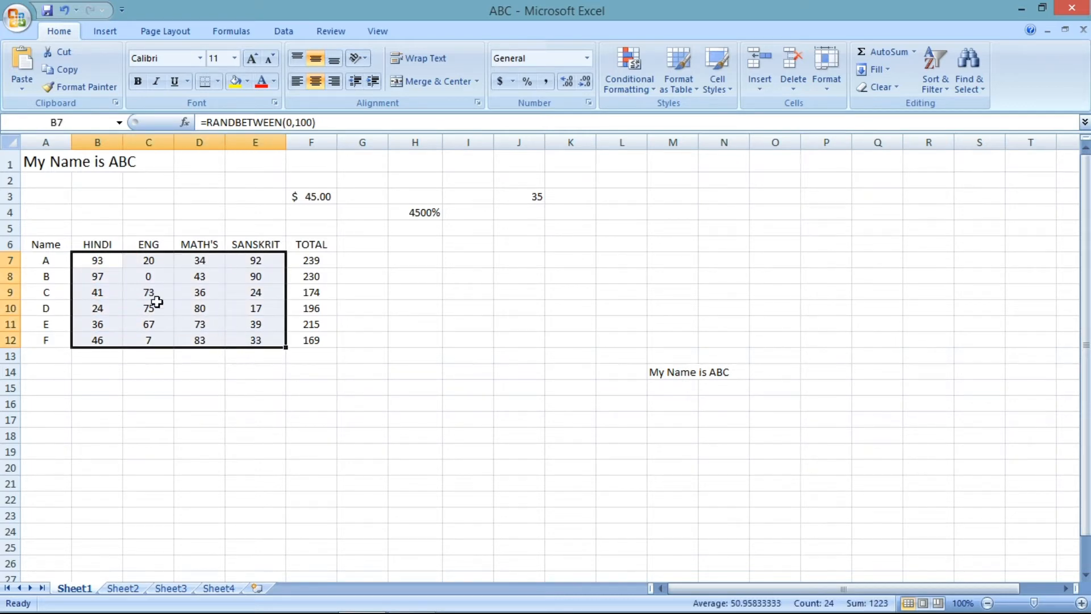
{"action": "left_click_drag", "start_coordinate": [98, 259], "coordinate": [241, 342]}
{"action": "left_click", "coordinate": [627, 83]}
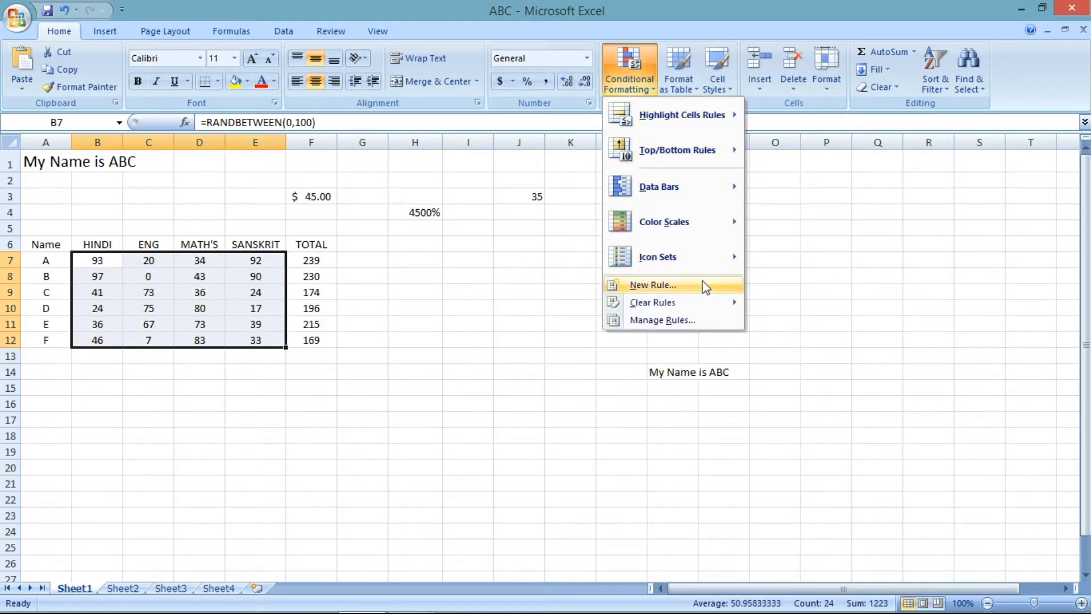
{"action": "mouse_move", "coordinate": [673, 110]}
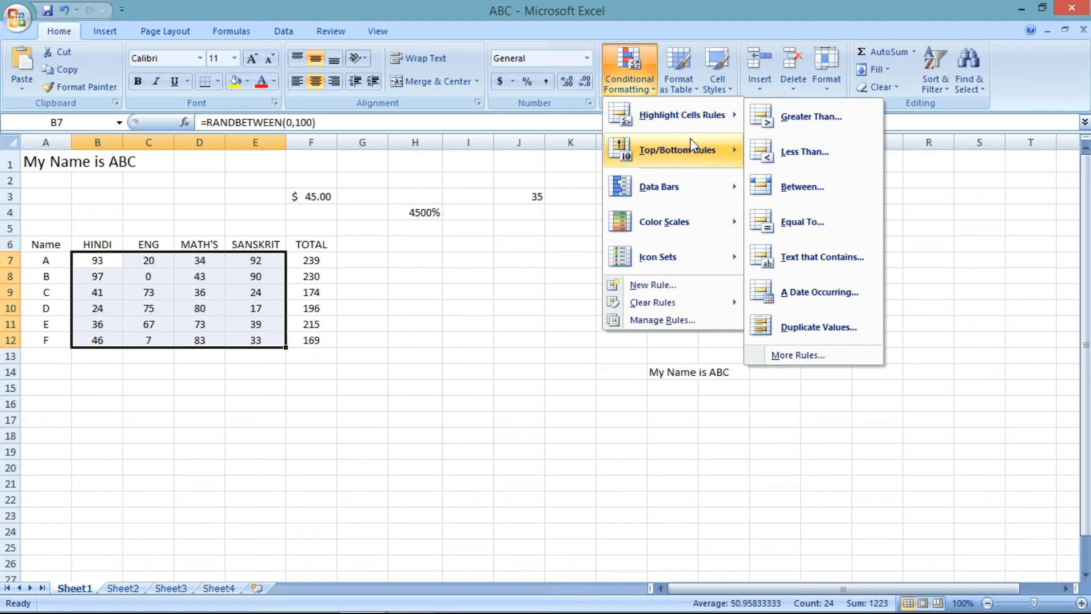
{"action": "mouse_move", "coordinate": [679, 190]}
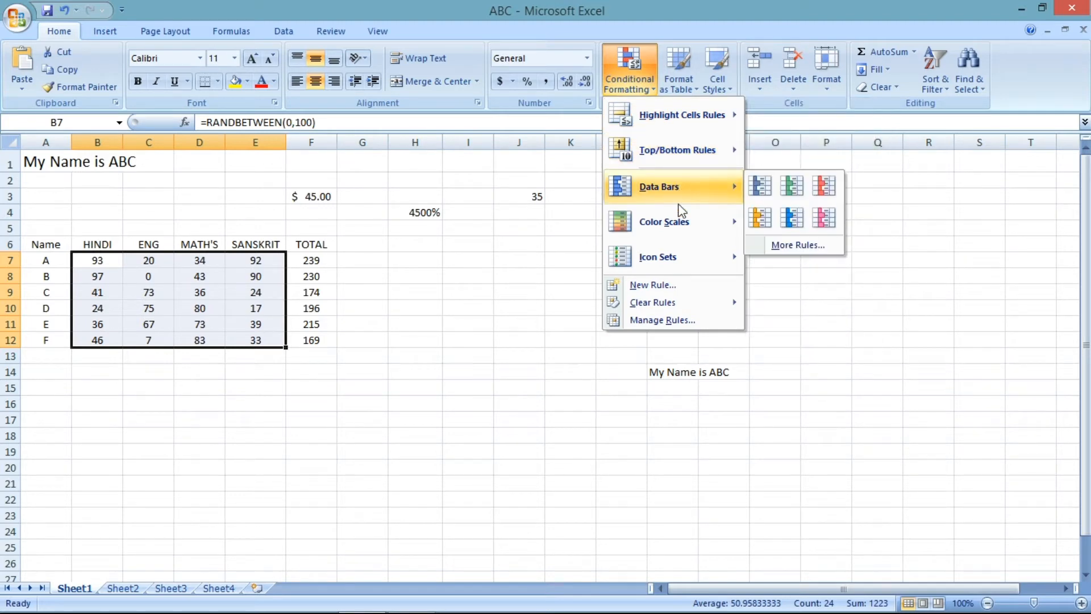
{"action": "mouse_move", "coordinate": [684, 215]}
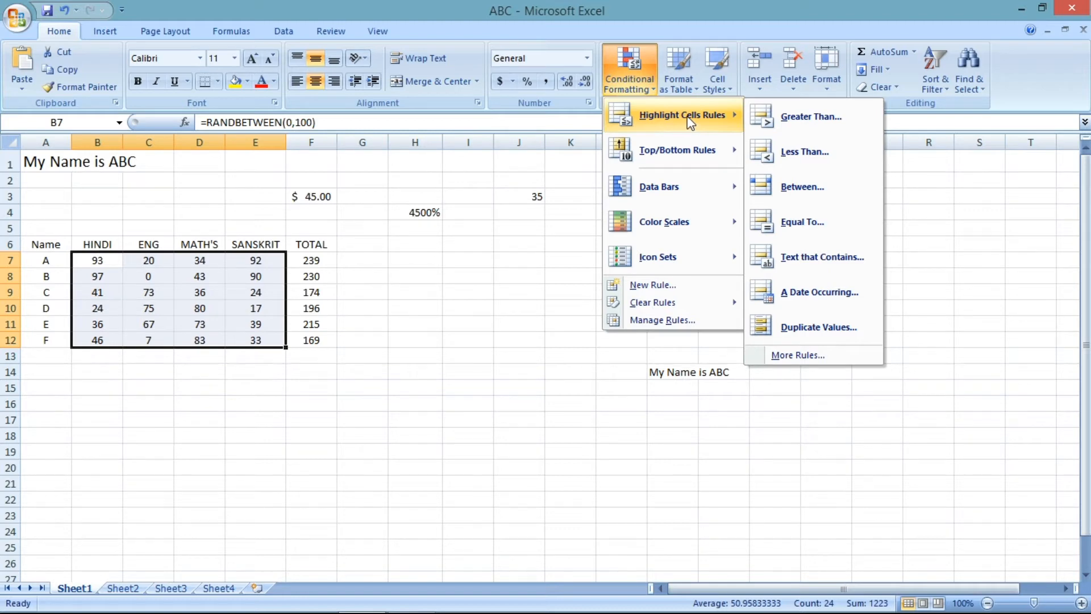
{"action": "left_click", "coordinate": [837, 159]}
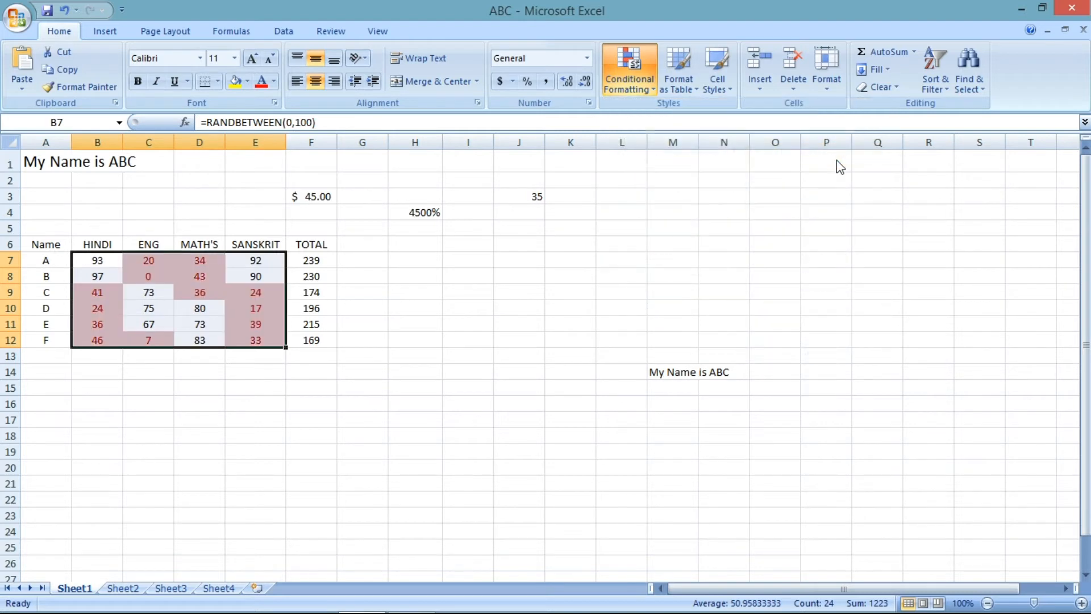
{"action": "left_click_drag", "start_coordinate": [307, 236], "coordinate": [443, 204]}
{"action": "left_click", "coordinate": [429, 243]}
{"action": "left_click_drag", "start_coordinate": [429, 244], "coordinate": [390, 245]}
{"action": "type", "text": "33"}
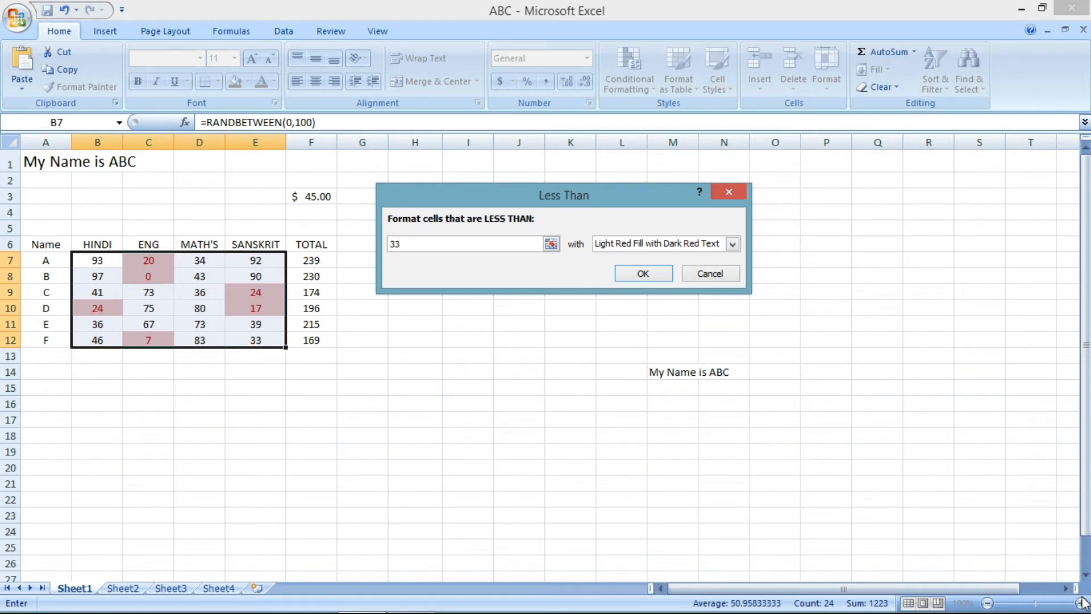
{"action": "left_click", "coordinate": [660, 275]}
{"action": "left_click", "coordinate": [1082, 603]}
{"action": "left_click", "coordinate": [1082, 603]}
{"action": "left_click", "coordinate": [1082, 603]}
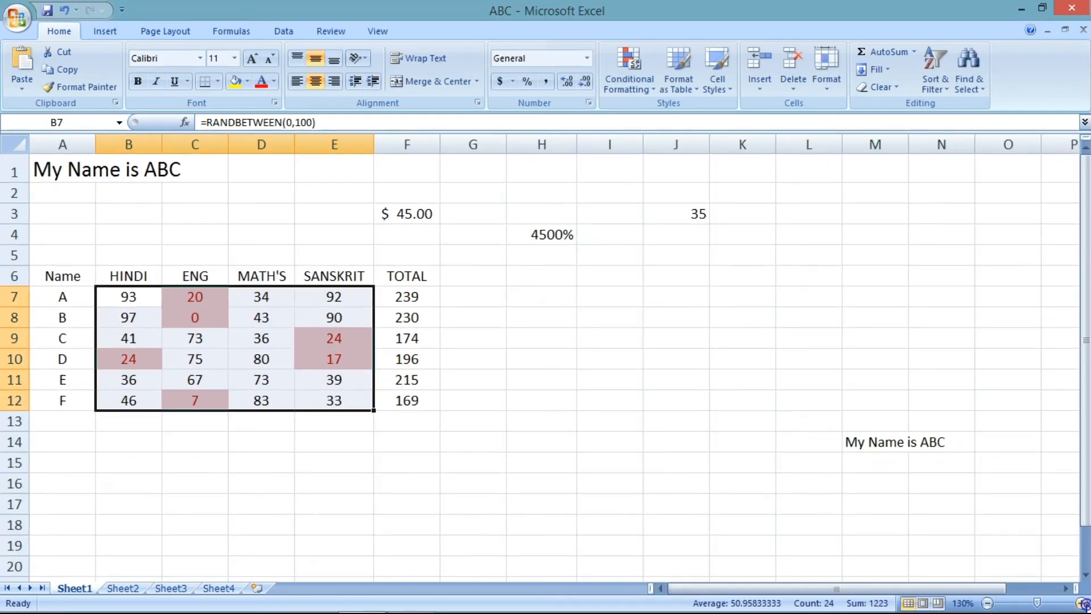
{"action": "left_click", "coordinate": [1081, 603]}
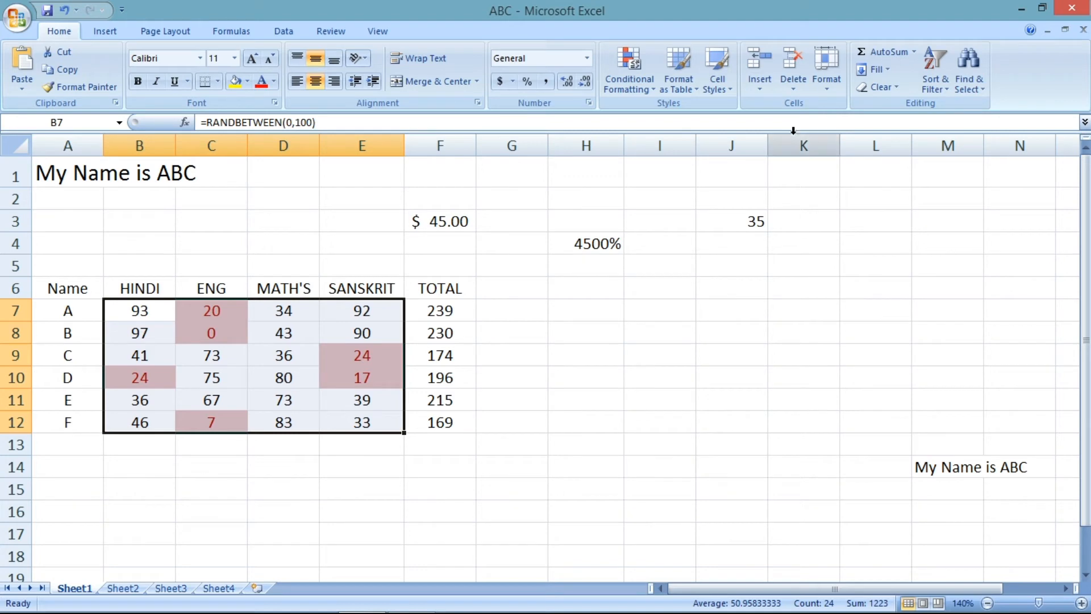
{"action": "left_click", "coordinate": [629, 67]}
{"action": "mouse_move", "coordinate": [673, 122]}
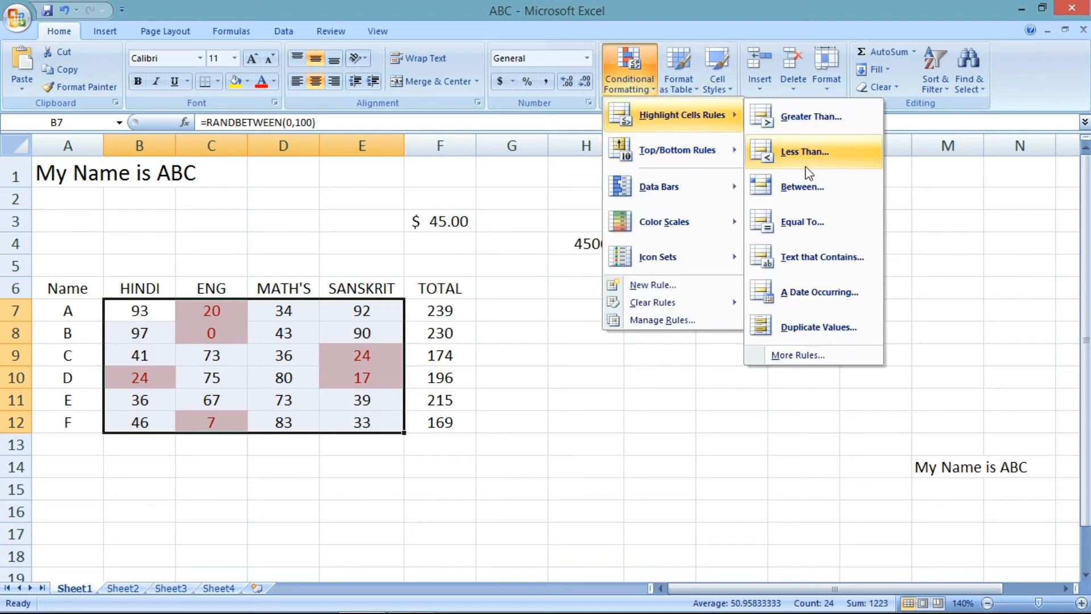
{"action": "left_click", "coordinate": [796, 149]}
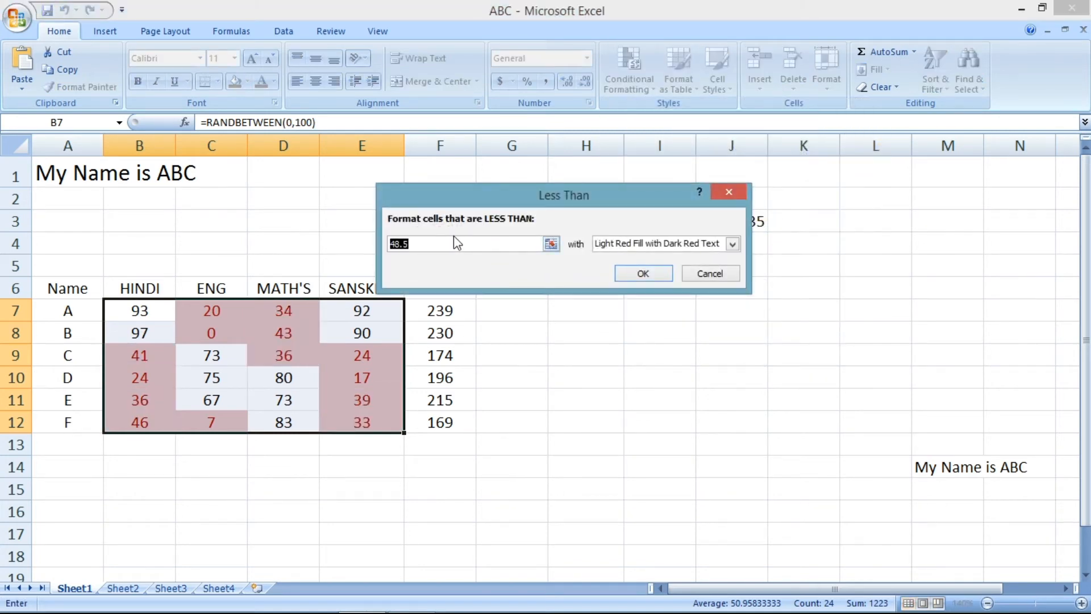
{"action": "type", "text": "33"}
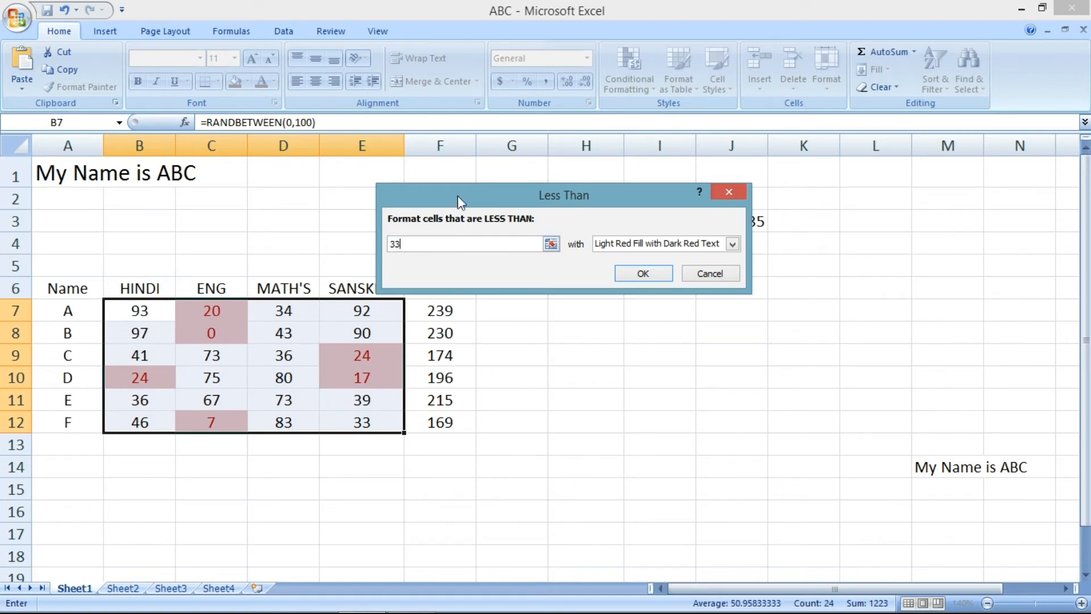
{"action": "left_click_drag", "start_coordinate": [459, 202], "coordinate": [553, 150]}
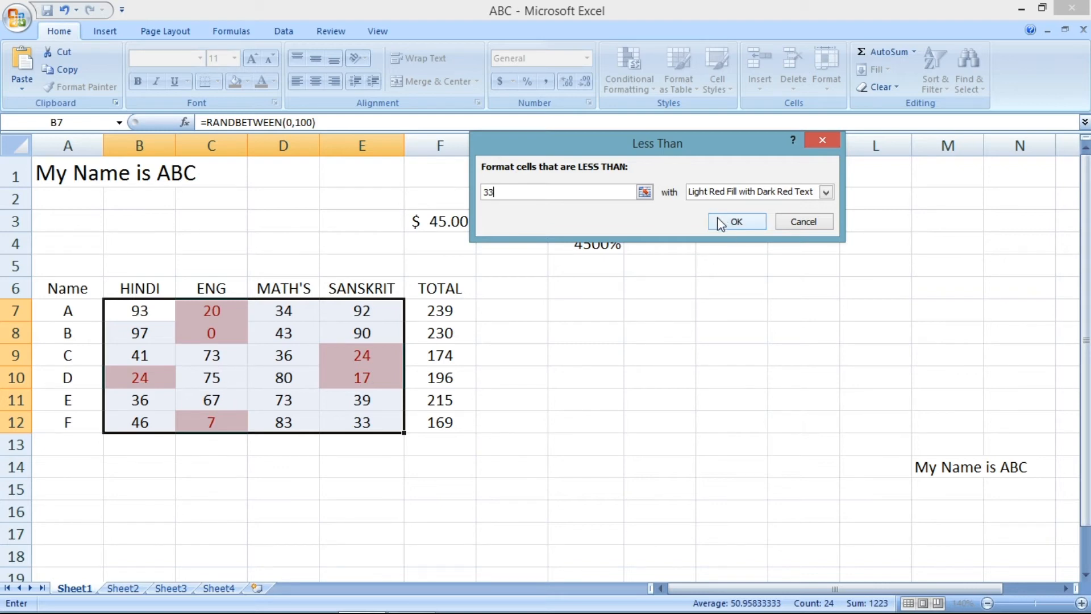
{"action": "left_click", "coordinate": [799, 221]}
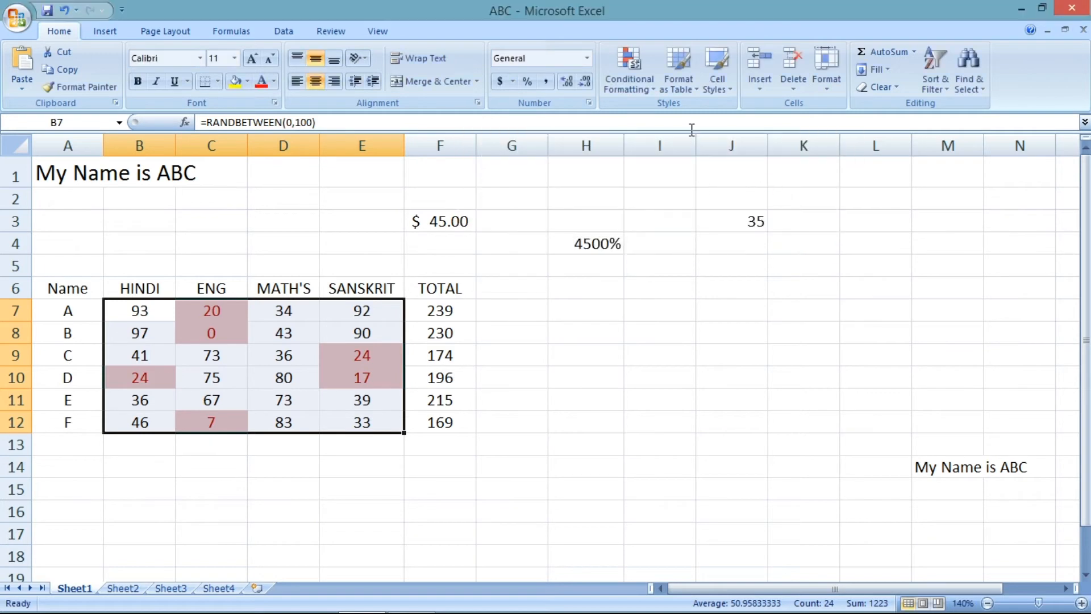
Undo the less-than-33 highlighting on the marks range B7:E12
{"action": "left_click", "coordinate": [64, 10]}
{"action": "left_click", "coordinate": [66, 12]}
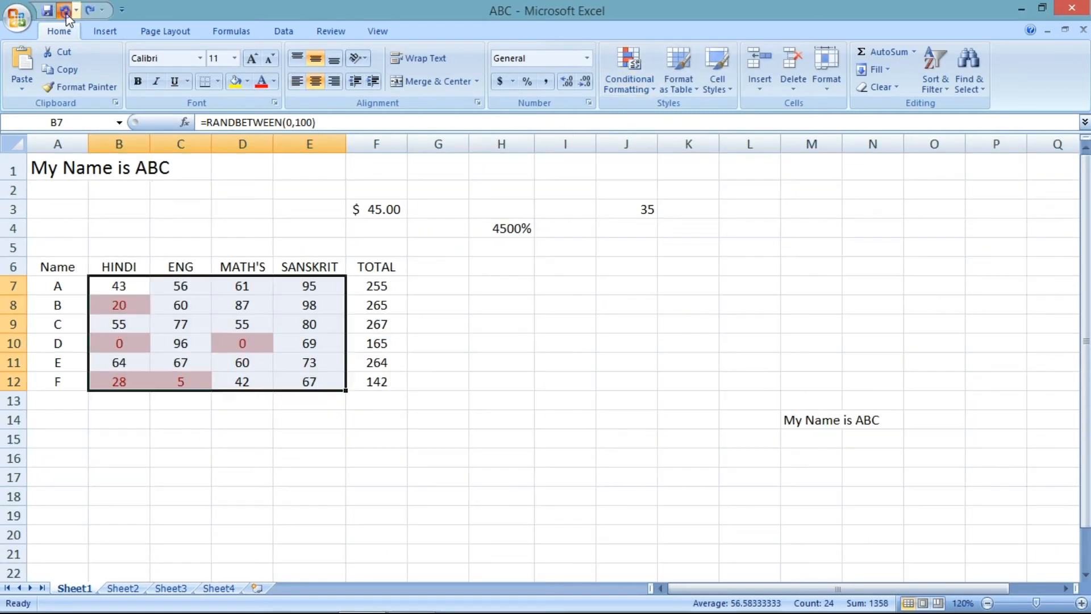
{"action": "left_click", "coordinate": [66, 11]}
{"action": "left_click", "coordinate": [66, 11]}
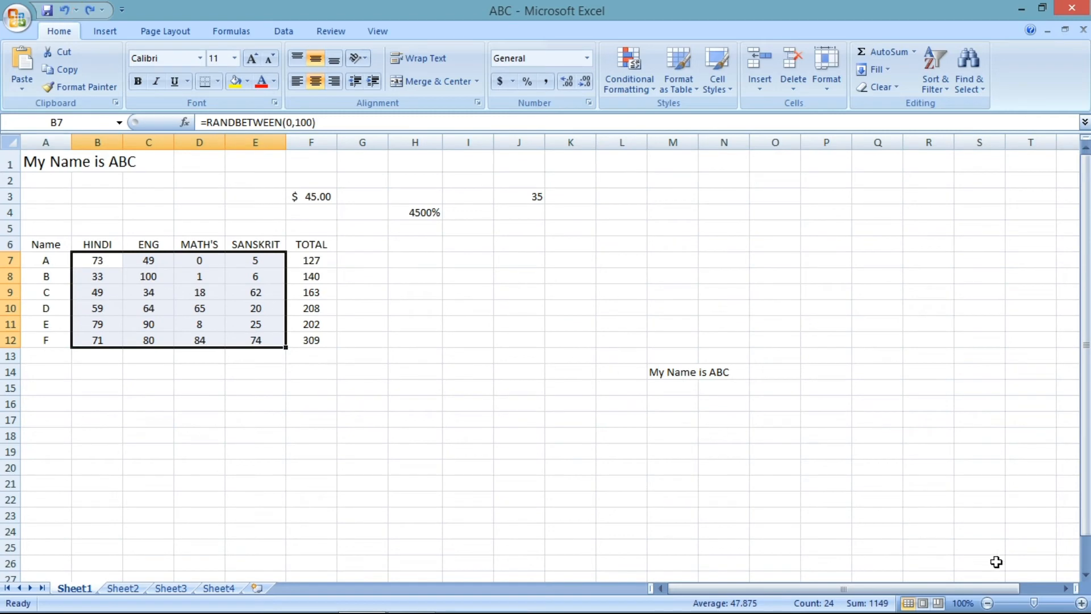
Apply the Green-Yellow-Red colour scale to the marks in B7:E12 with conditional formatting
{"action": "left_click", "coordinate": [1057, 603]}
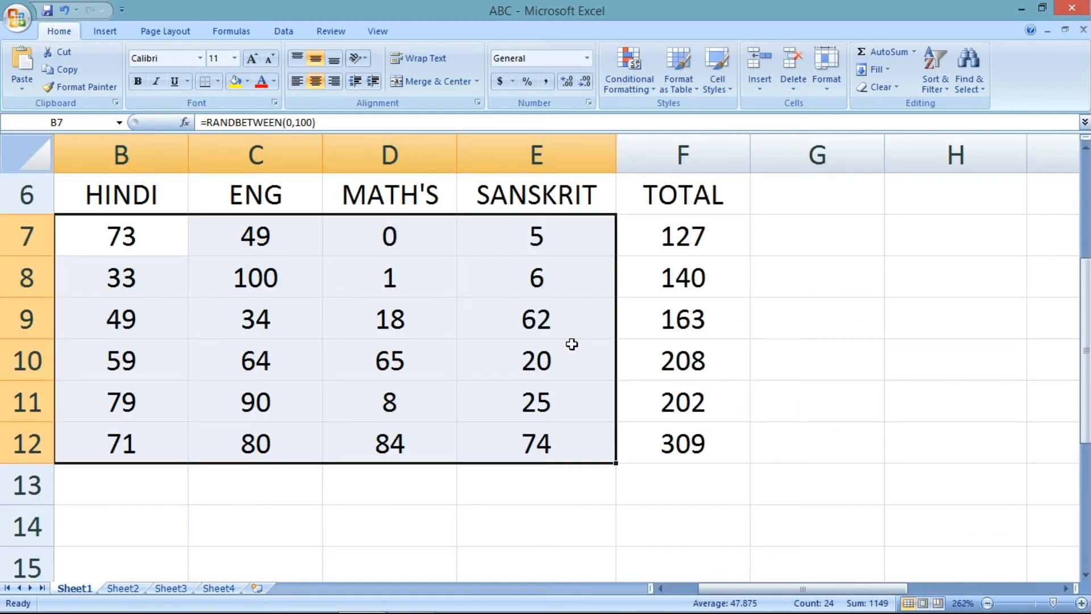
{"action": "left_click_drag", "start_coordinate": [899, 585], "coordinate": [839, 588]}
{"action": "left_click", "coordinate": [655, 83]}
{"action": "mouse_move", "coordinate": [644, 150]}
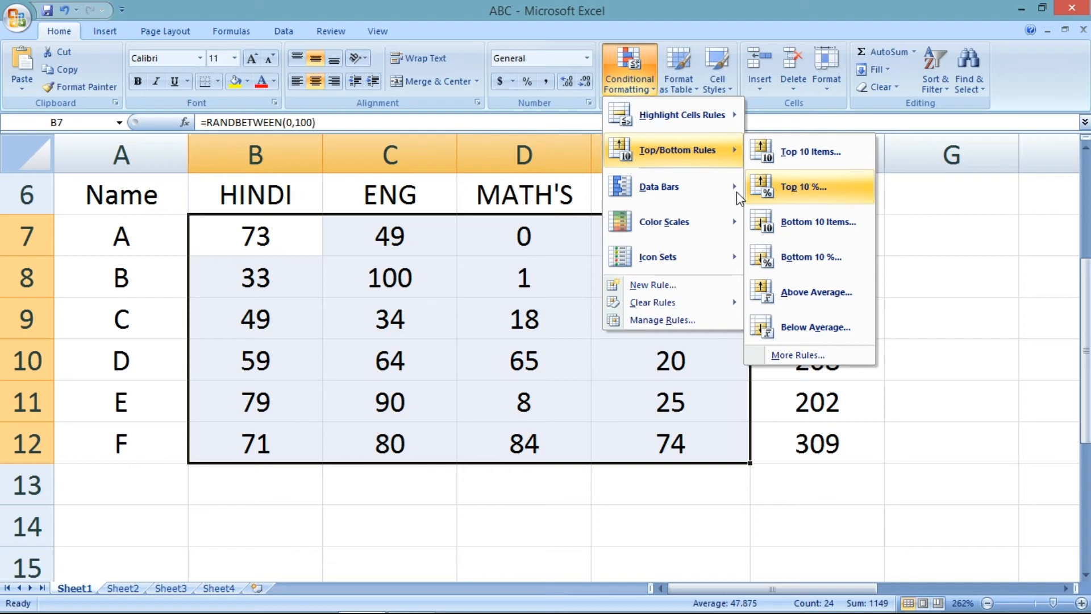
{"action": "mouse_move", "coordinate": [711, 196]}
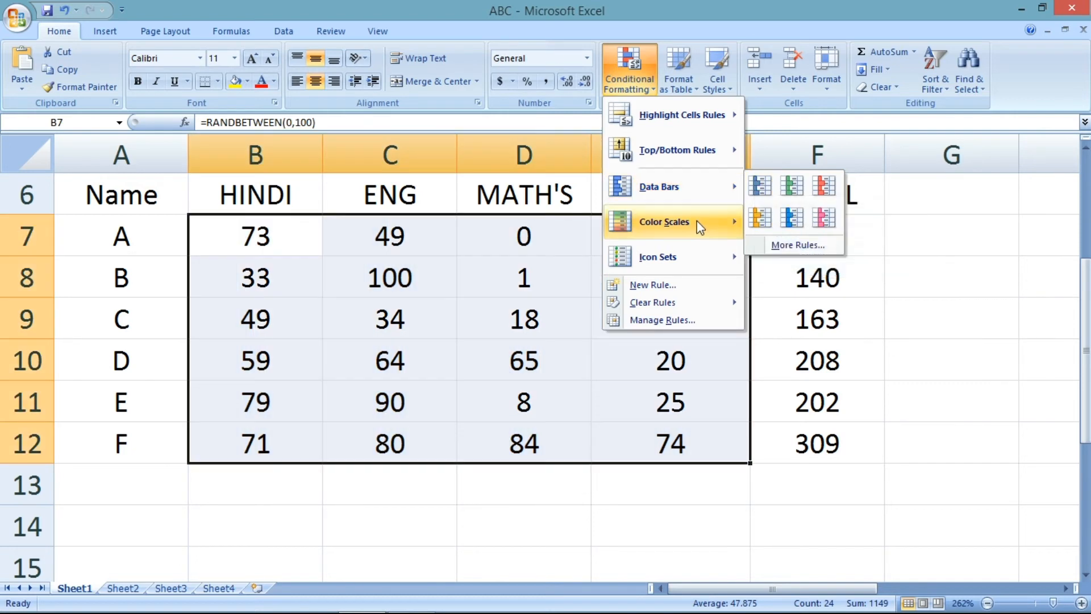
{"action": "mouse_move", "coordinate": [701, 227]}
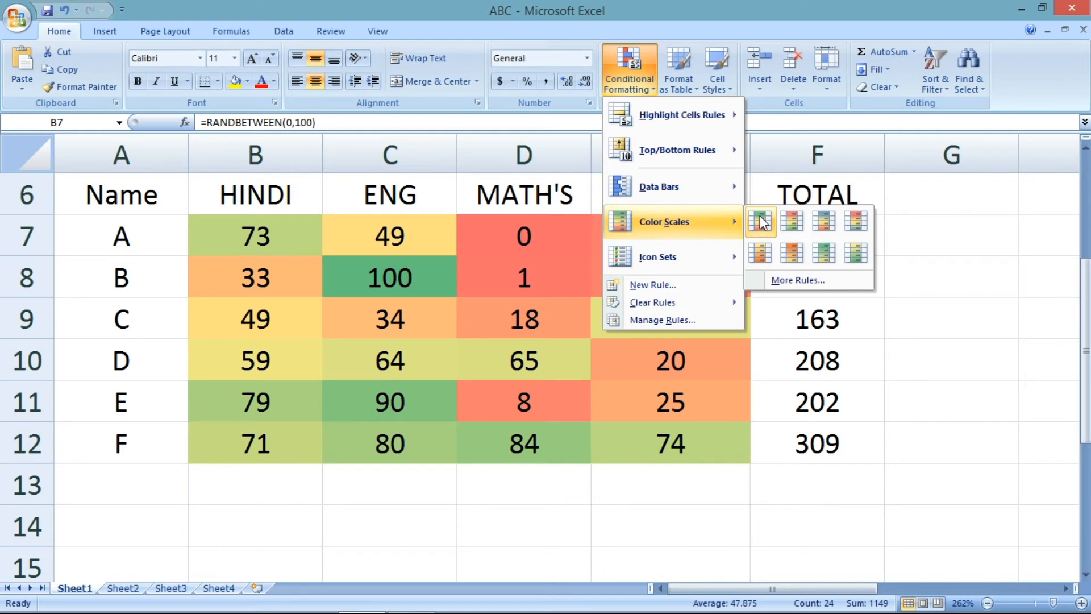
{"action": "left_click", "coordinate": [761, 222]}
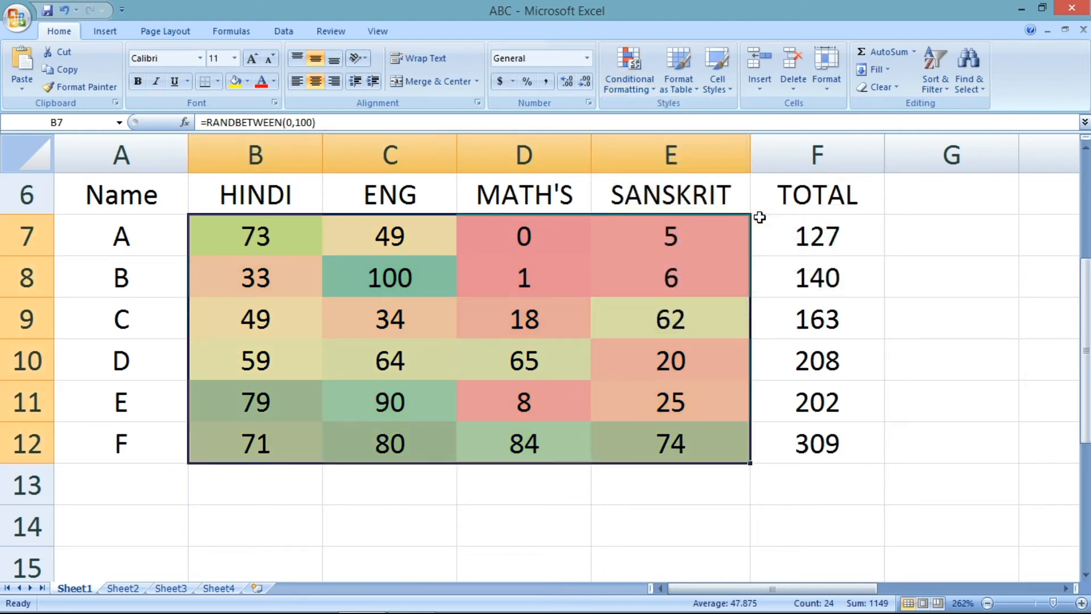
Examine how the colour scale shades low, middle and high marks by going through individual cells of the table
{"action": "left_click", "coordinate": [788, 234]}
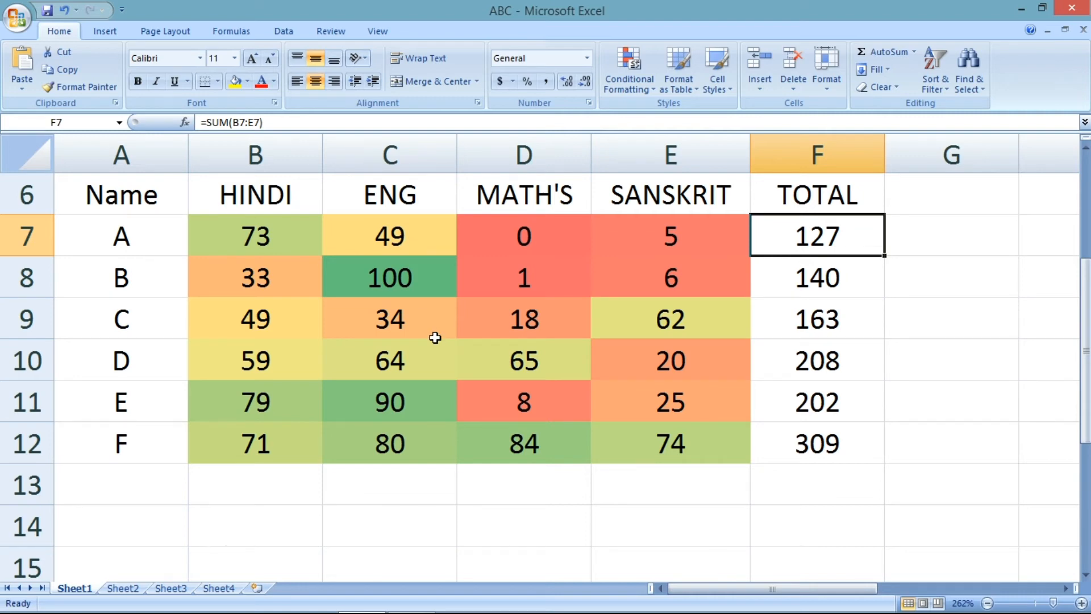
{"action": "left_click_drag", "start_coordinate": [505, 233], "coordinate": [509, 275]}
{"action": "left_click", "coordinate": [505, 246]}
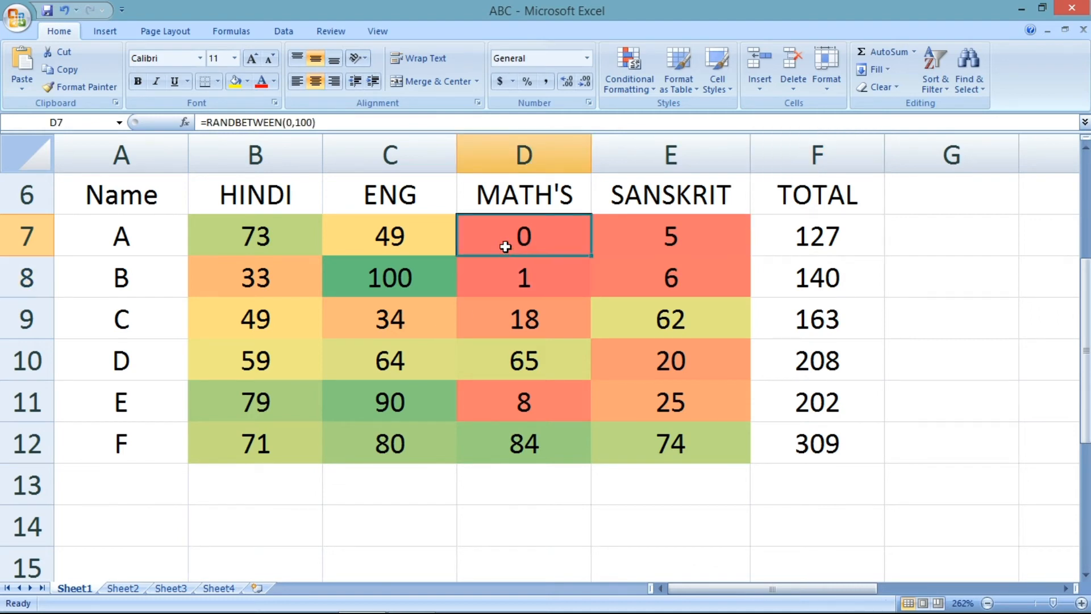
{"action": "left_click", "coordinate": [371, 271]}
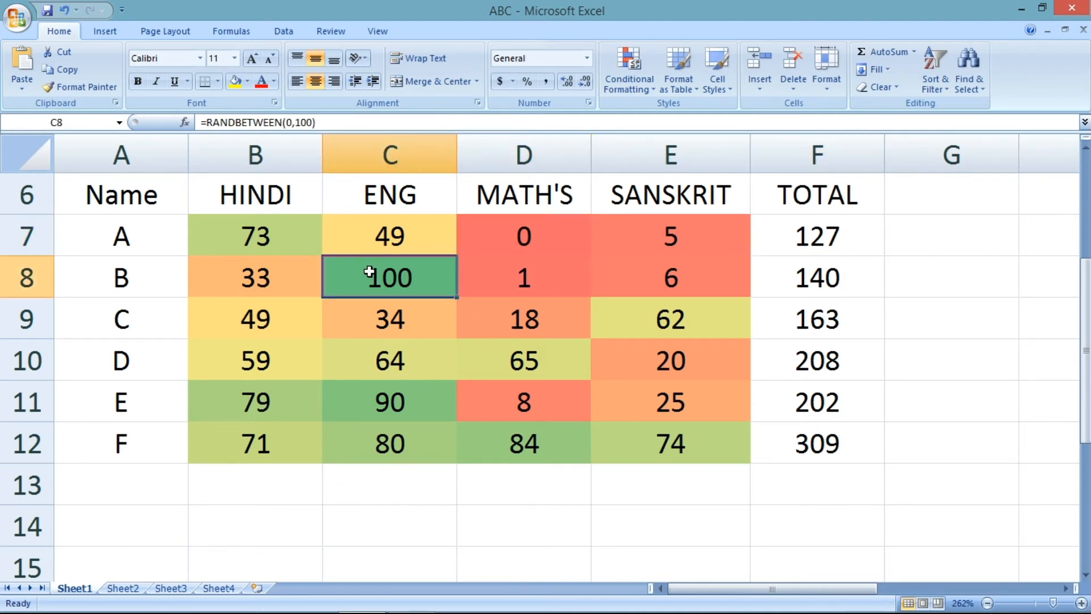
{"action": "left_click", "coordinate": [368, 345]}
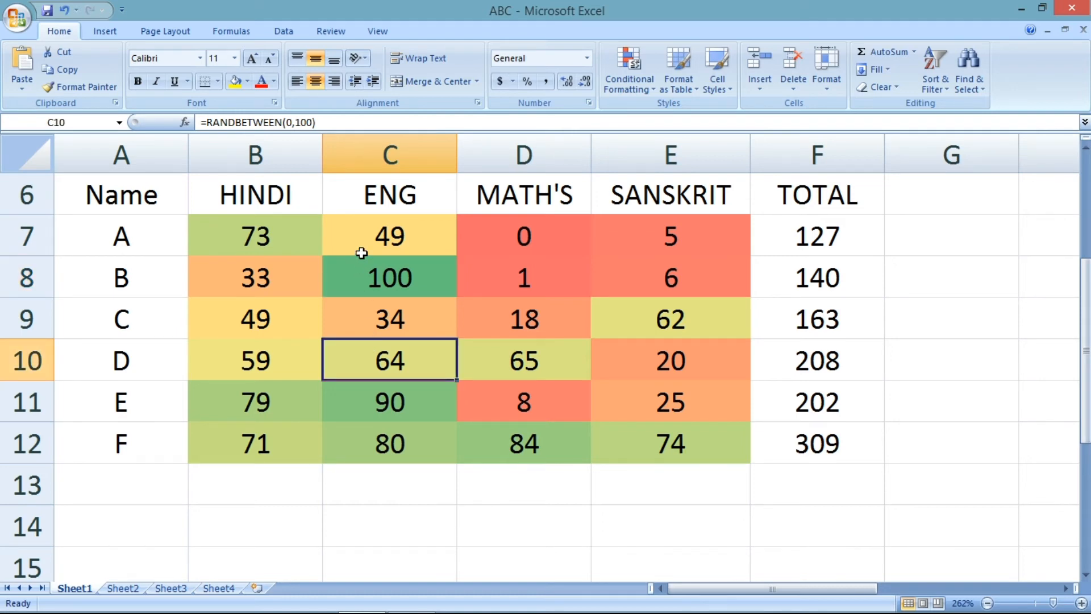
{"action": "left_click", "coordinate": [391, 244]}
{"action": "left_click", "coordinate": [521, 367]}
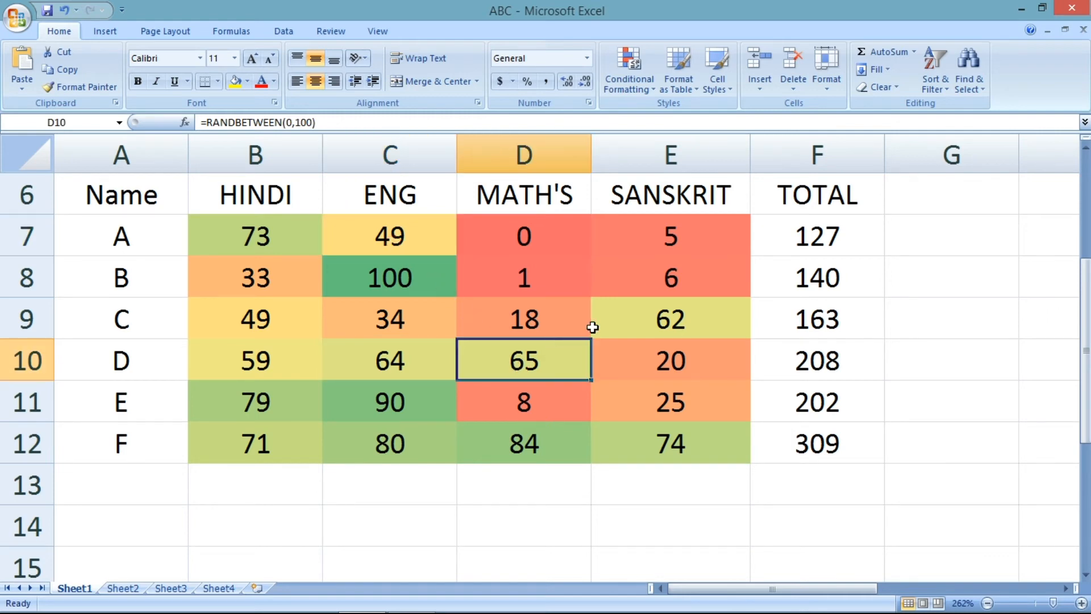
{"action": "left_click", "coordinate": [616, 320]}
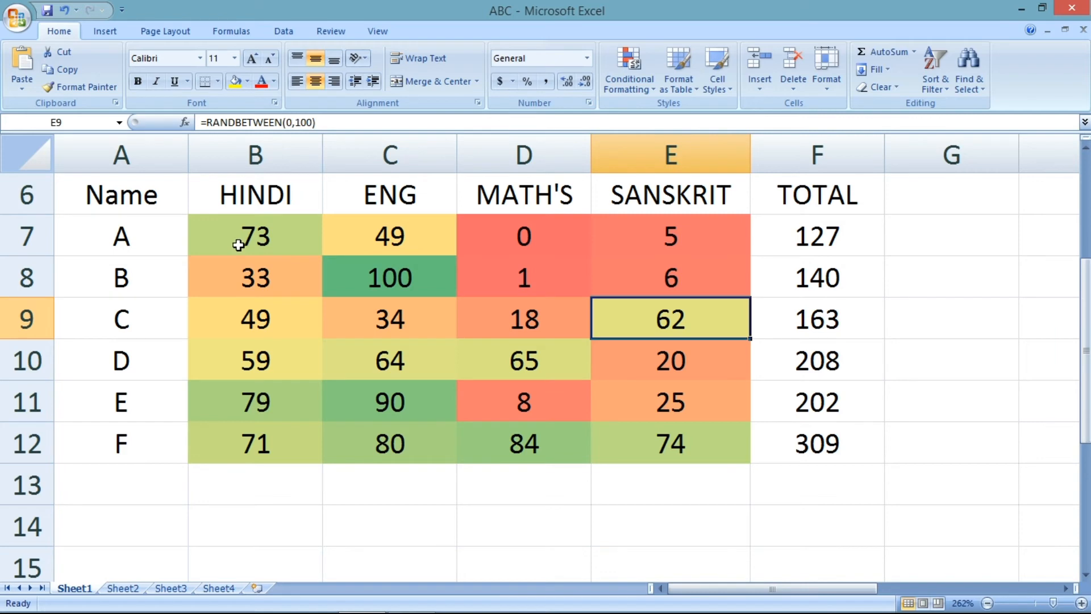
Open the Conditional Formatting Rules Manager for B7:E12 and select its Graded Color Scale rule
{"action": "left_click_drag", "start_coordinate": [238, 245], "coordinate": [653, 440]}
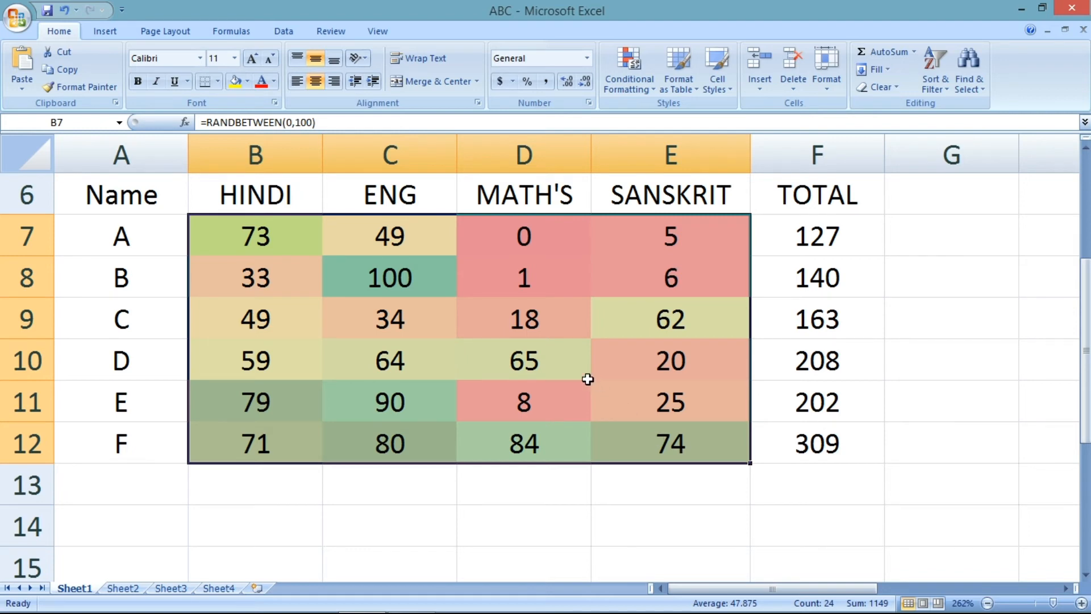
{"action": "left_click", "coordinate": [376, 278]}
{"action": "left_click", "coordinate": [265, 242]}
{"action": "left_click_drag", "start_coordinate": [265, 242], "coordinate": [680, 441]}
{"action": "left_click", "coordinate": [618, 84]}
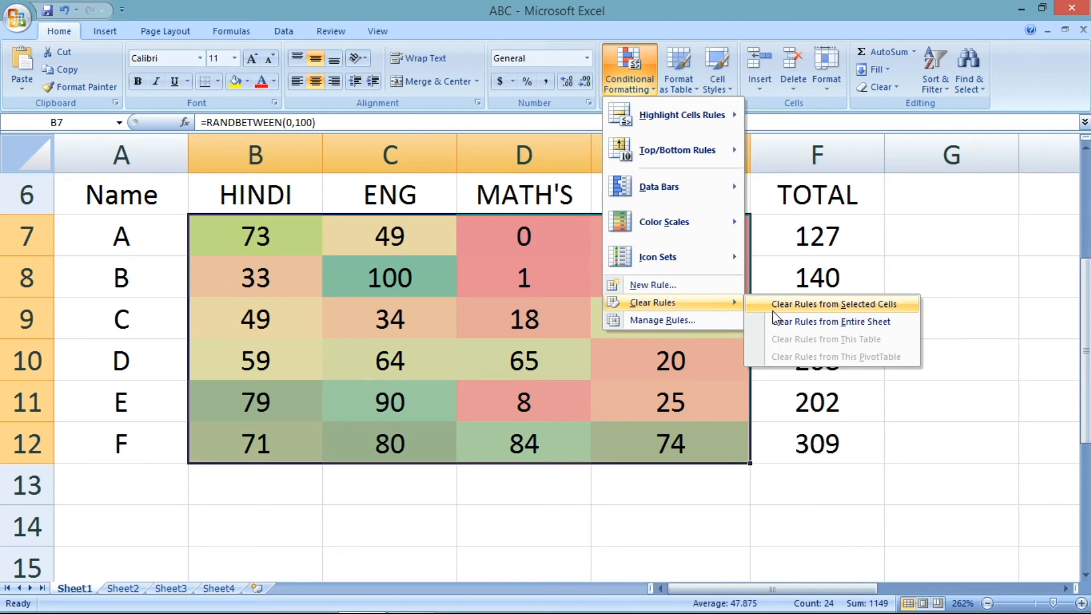
{"action": "left_click", "coordinate": [705, 325]}
{"action": "left_click_drag", "start_coordinate": [701, 90], "coordinate": [809, 278]}
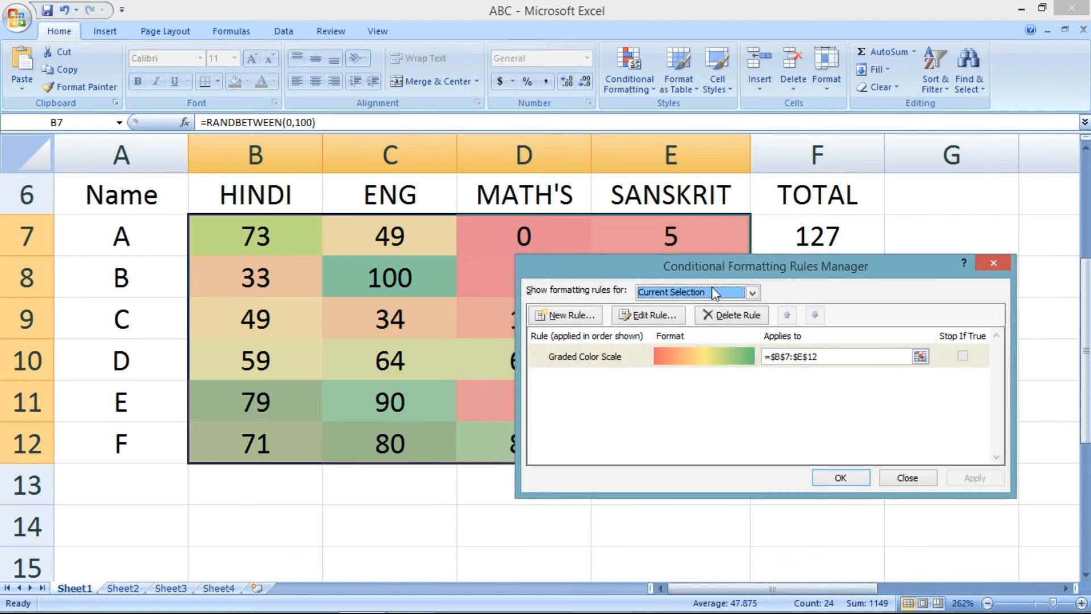
{"action": "left_click", "coordinate": [608, 357]}
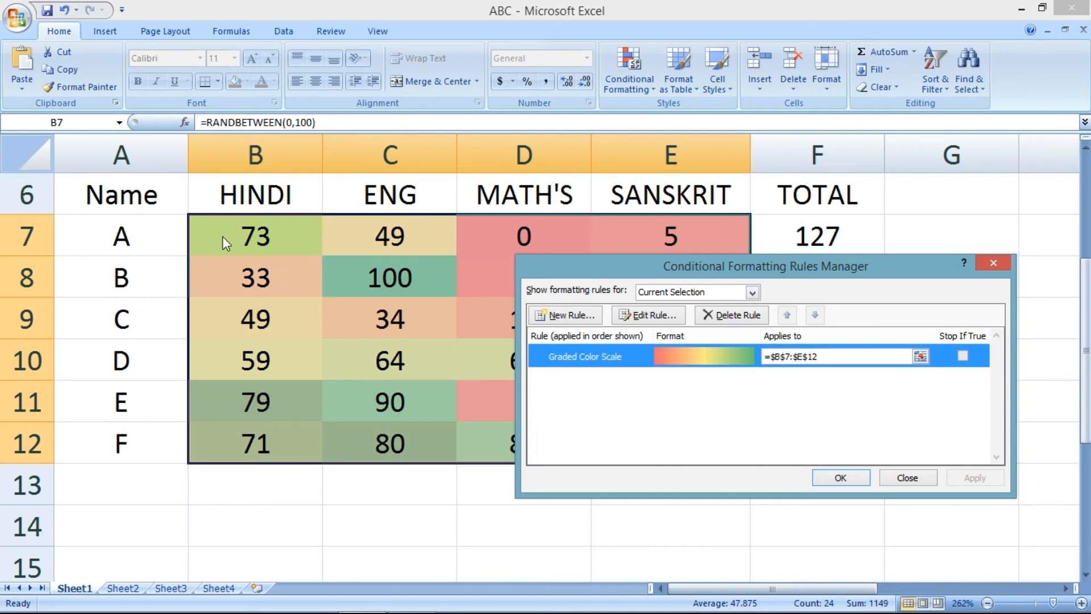
{"action": "left_click_drag", "start_coordinate": [613, 264], "coordinate": [433, 518]}
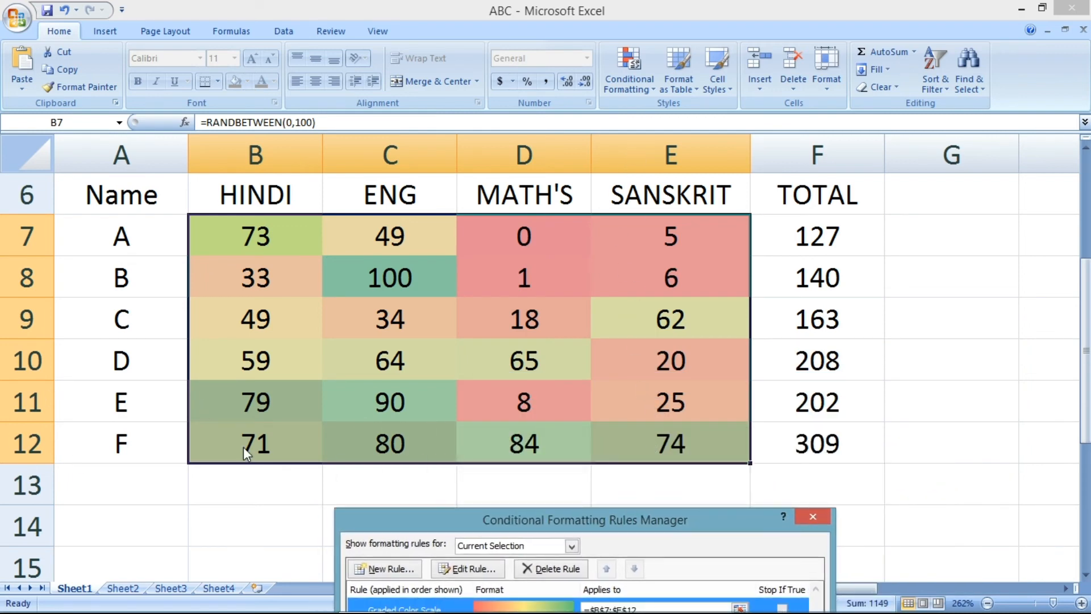
{"action": "left_click_drag", "start_coordinate": [566, 524], "coordinate": [551, 193]}
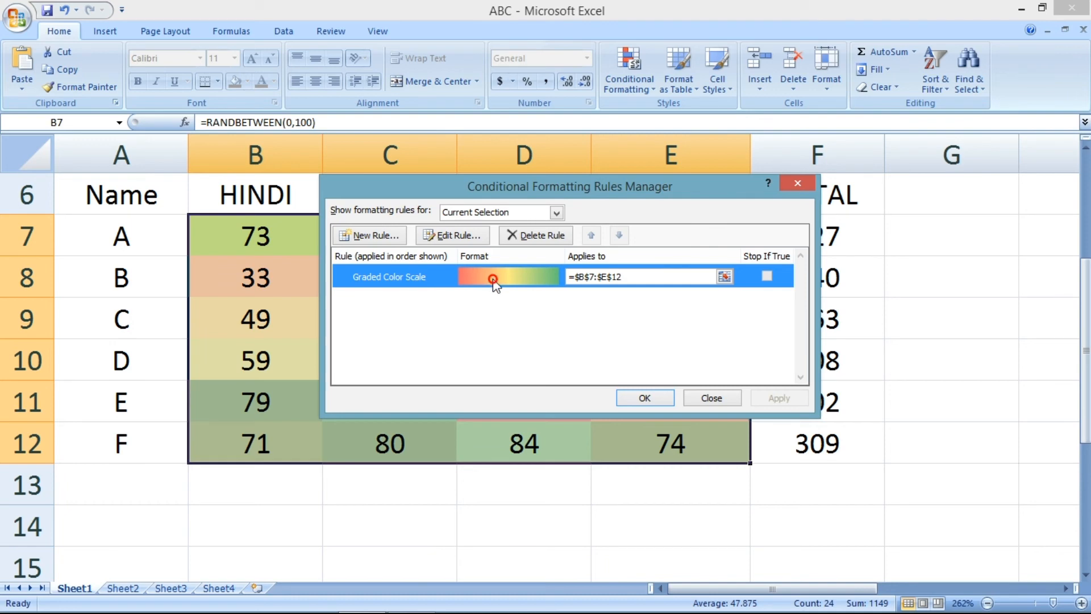
Review the Graded Color Scale rule's 3-Color Scale settings for minimum, midpoint and maximum, and close the rule dialogs without changes
{"action": "left_click", "coordinate": [453, 237]}
{"action": "left_click_drag", "start_coordinate": [547, 136], "coordinate": [636, 131]}
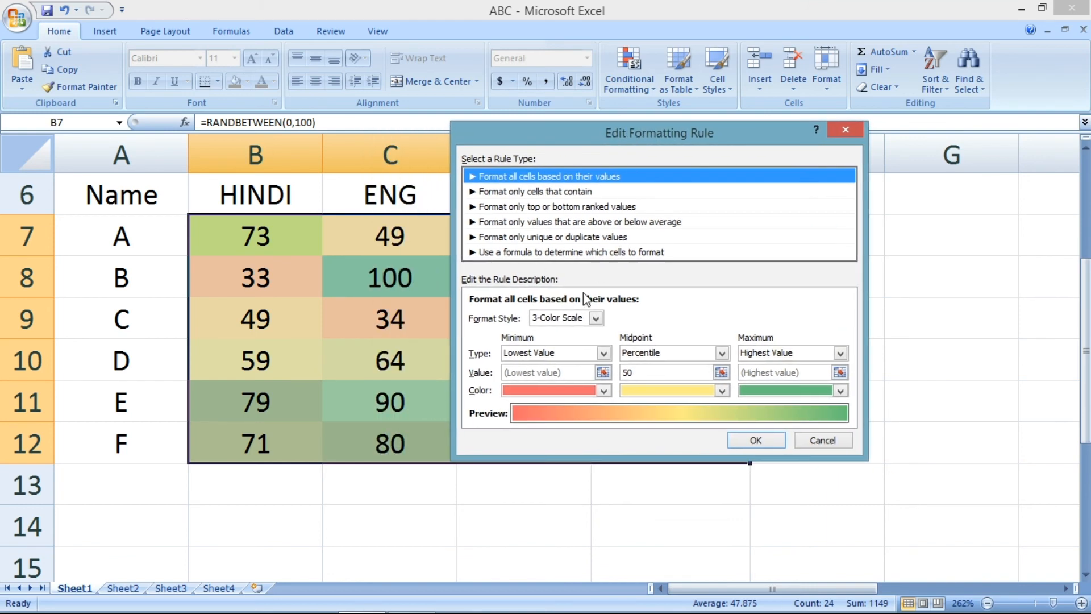
{"action": "left_click", "coordinate": [557, 319]}
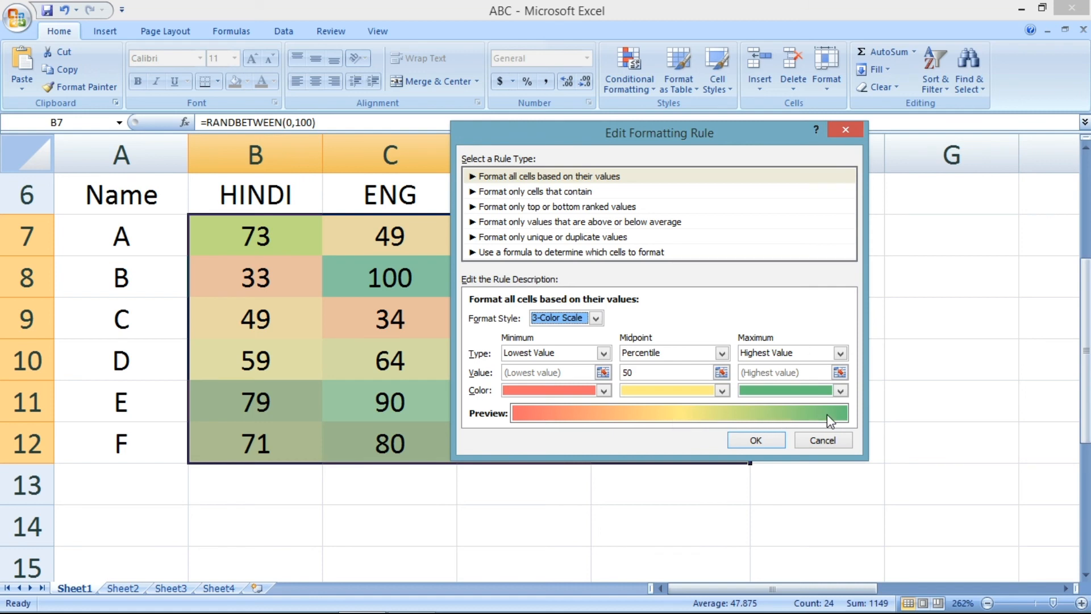
{"action": "left_click", "coordinate": [823, 440]}
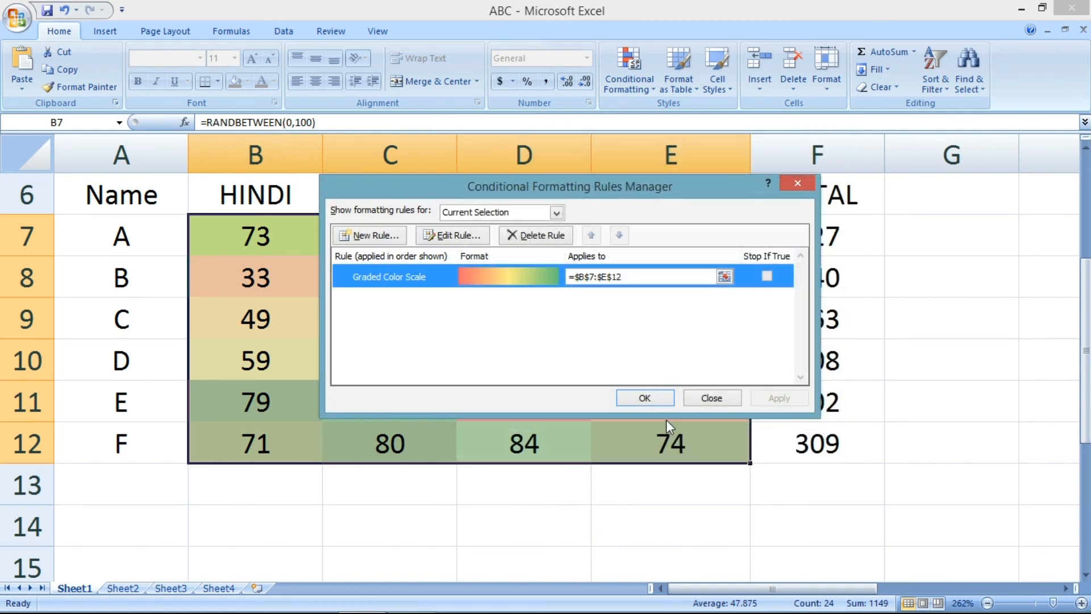
{"action": "left_click", "coordinate": [707, 399]}
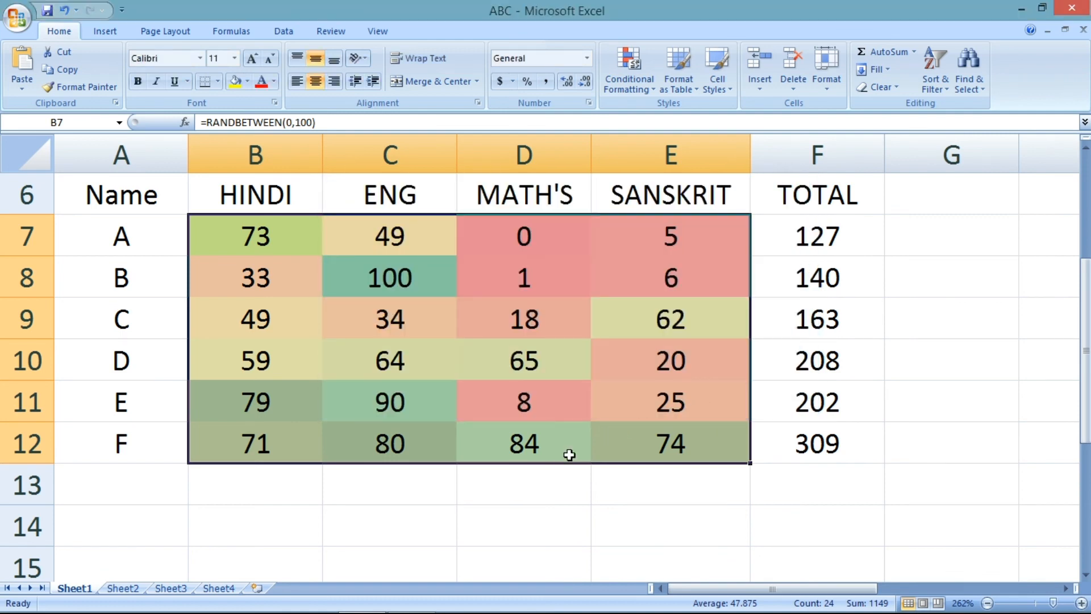
Compare the red, yellow and green shades of the lowest, middle and highest marks across the four subject columns
{"action": "left_click", "coordinate": [487, 396]}
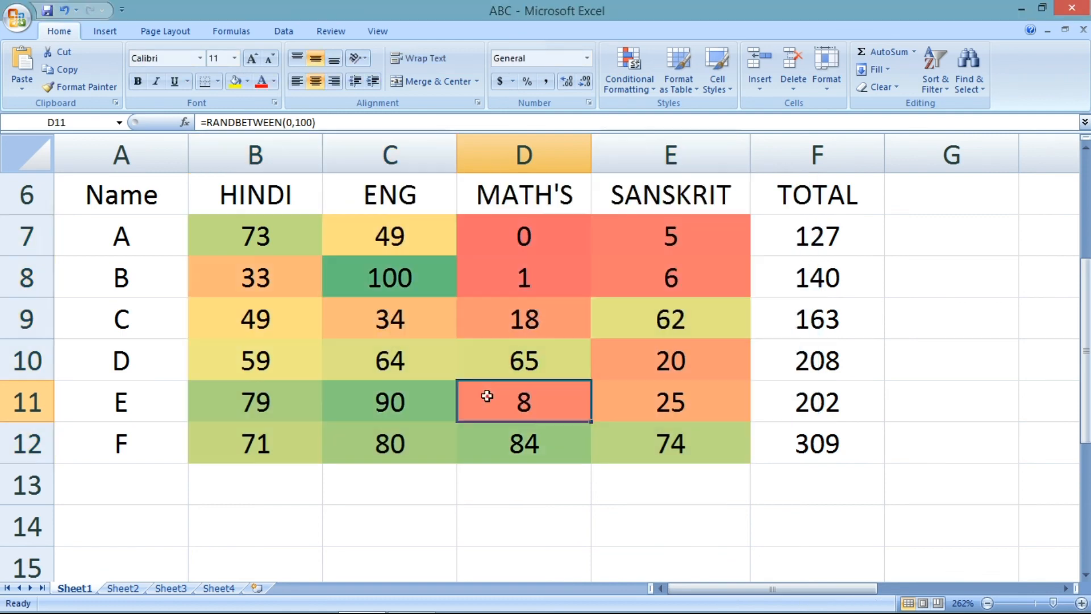
{"action": "left_click", "coordinate": [267, 335]}
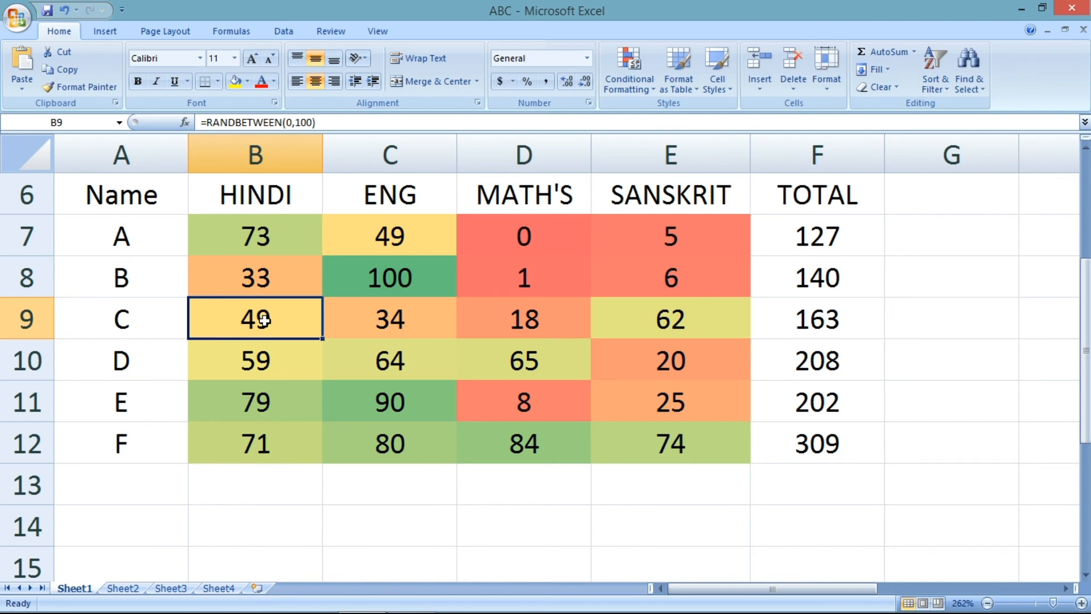
{"action": "left_click", "coordinate": [282, 397]}
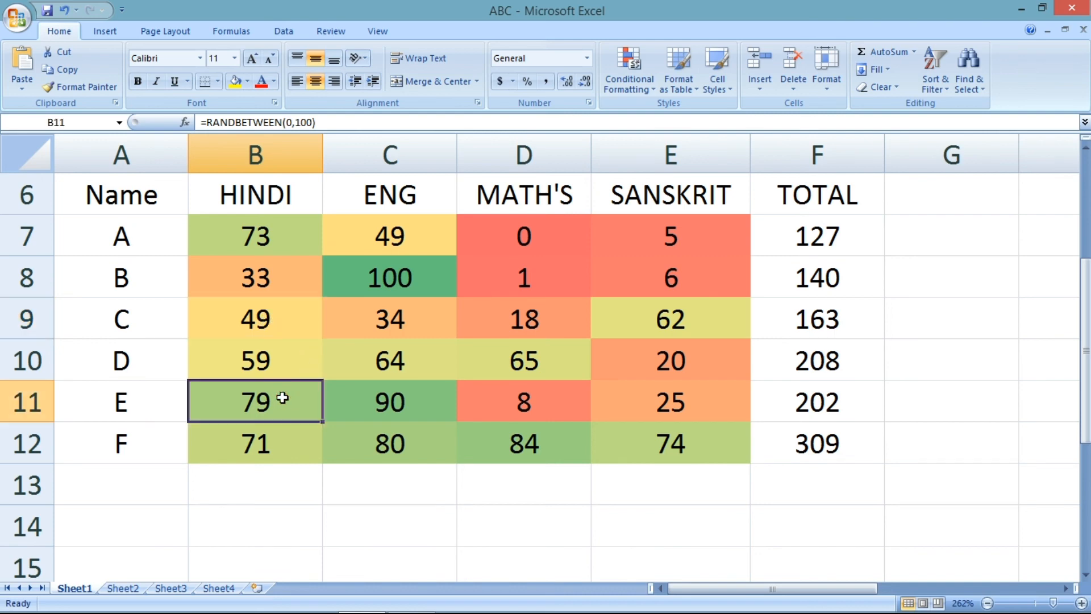
{"action": "left_click", "coordinate": [452, 449]}
{"action": "left_click", "coordinate": [517, 448]}
{"action": "left_click", "coordinate": [443, 396]}
{"action": "left_click", "coordinate": [399, 269]}
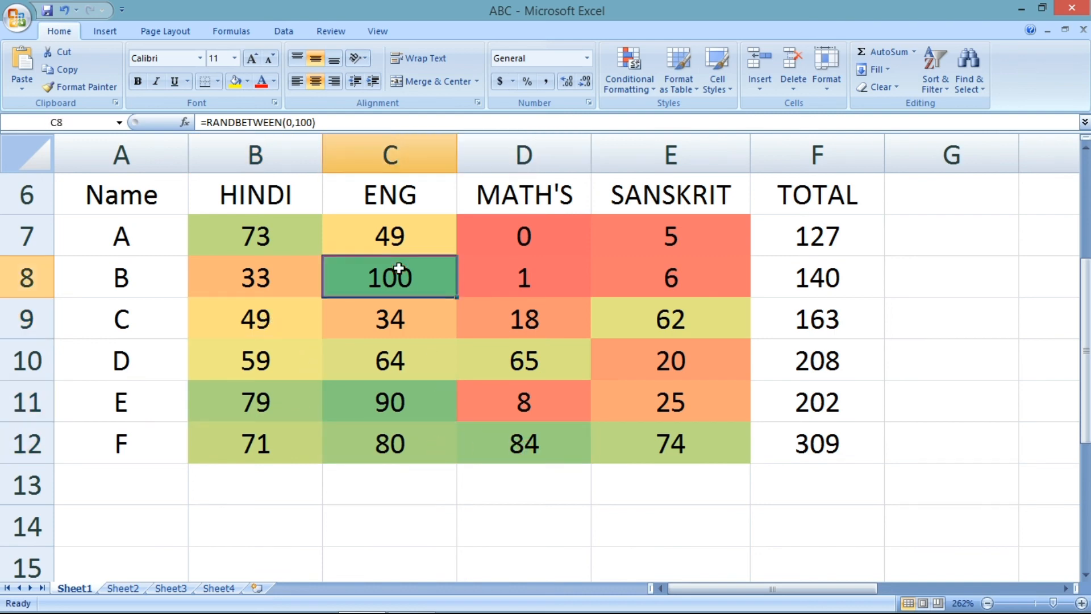
{"action": "left_click", "coordinate": [488, 230]}
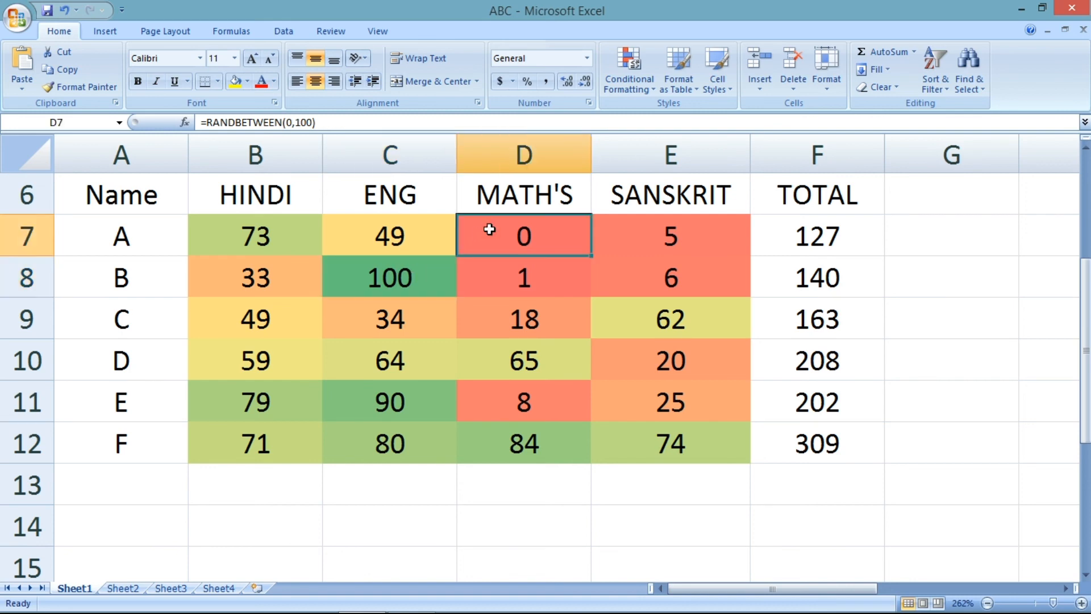
{"action": "left_click", "coordinate": [612, 271]}
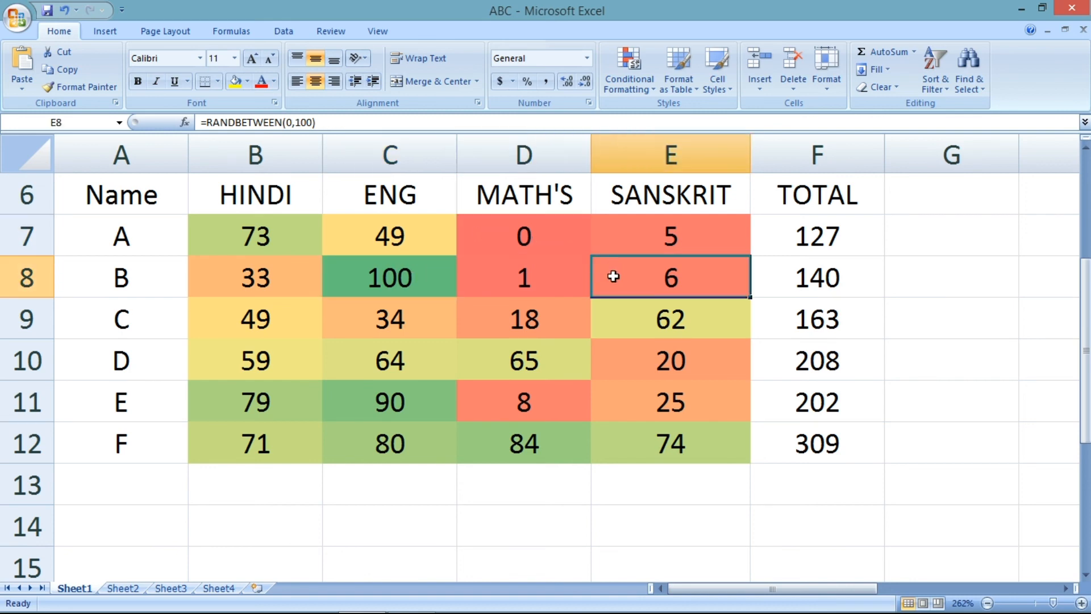
{"action": "left_click", "coordinate": [290, 269]}
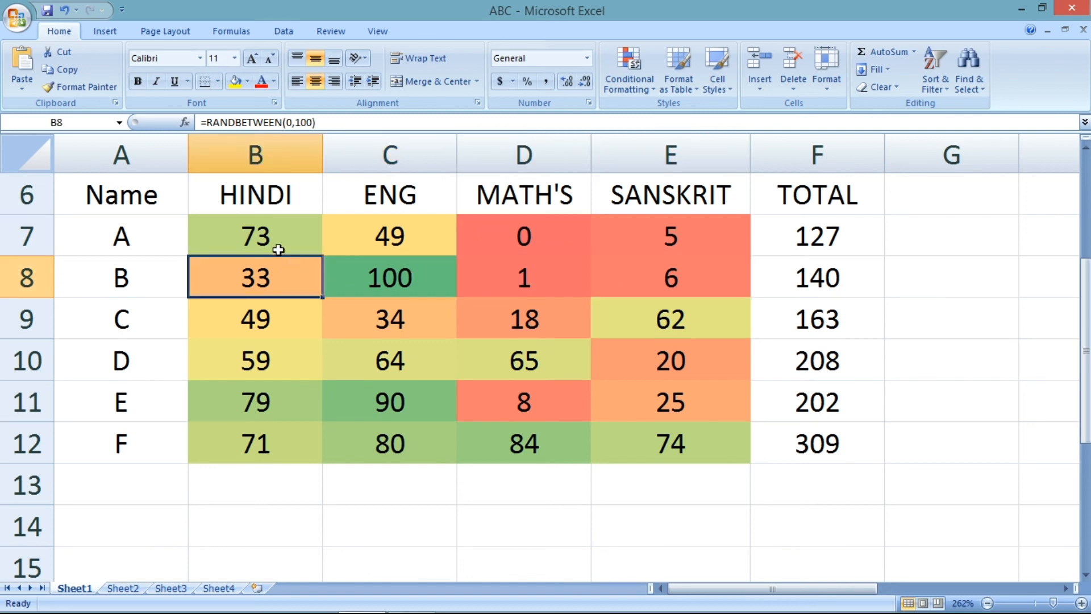
Clear the conditional formatting rules from the selected marks range B7:E12
{"action": "left_click", "coordinate": [278, 231]}
{"action": "left_click_drag", "start_coordinate": [278, 231], "coordinate": [665, 437]}
{"action": "left_click", "coordinate": [626, 85]}
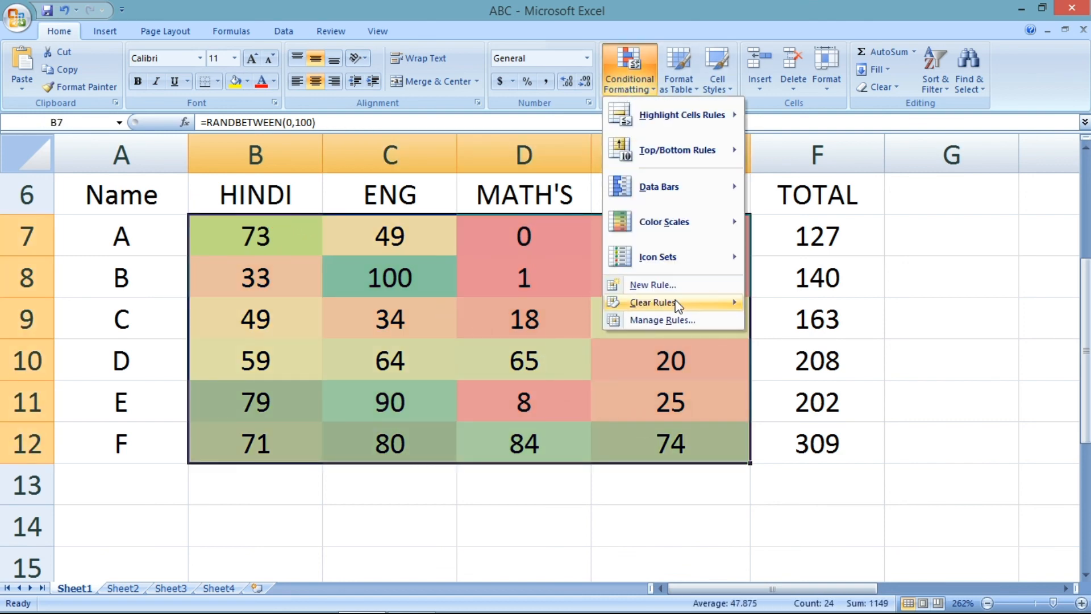
{"action": "mouse_move", "coordinate": [683, 303]}
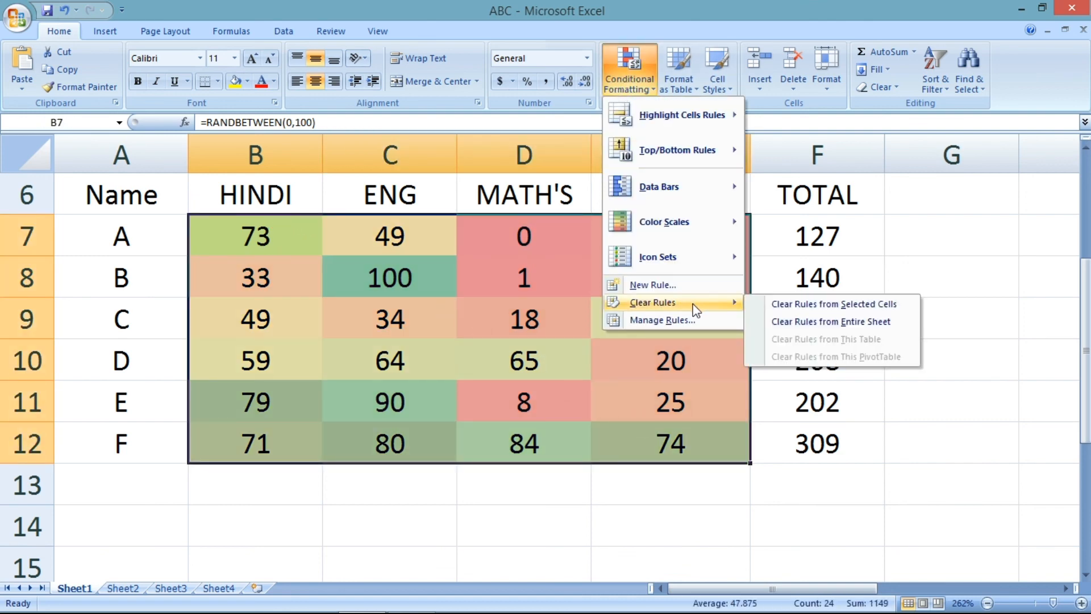
{"action": "left_click", "coordinate": [768, 310]}
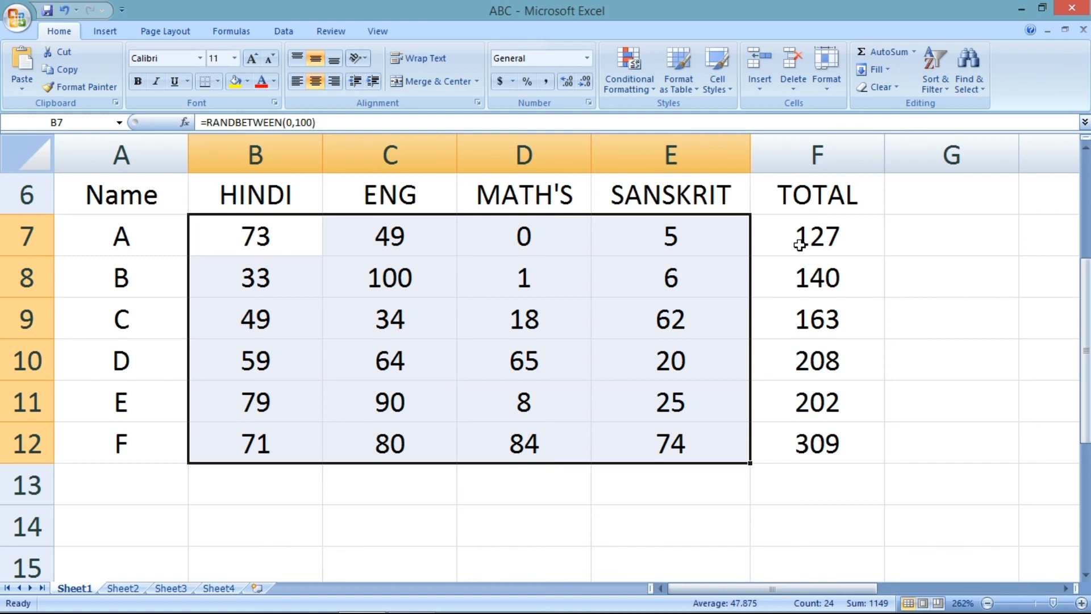
Select the totals in F7:F12 and look through the Top/Bottom Rules offered by conditional formatting
{"action": "left_click_drag", "start_coordinate": [796, 236], "coordinate": [820, 443]}
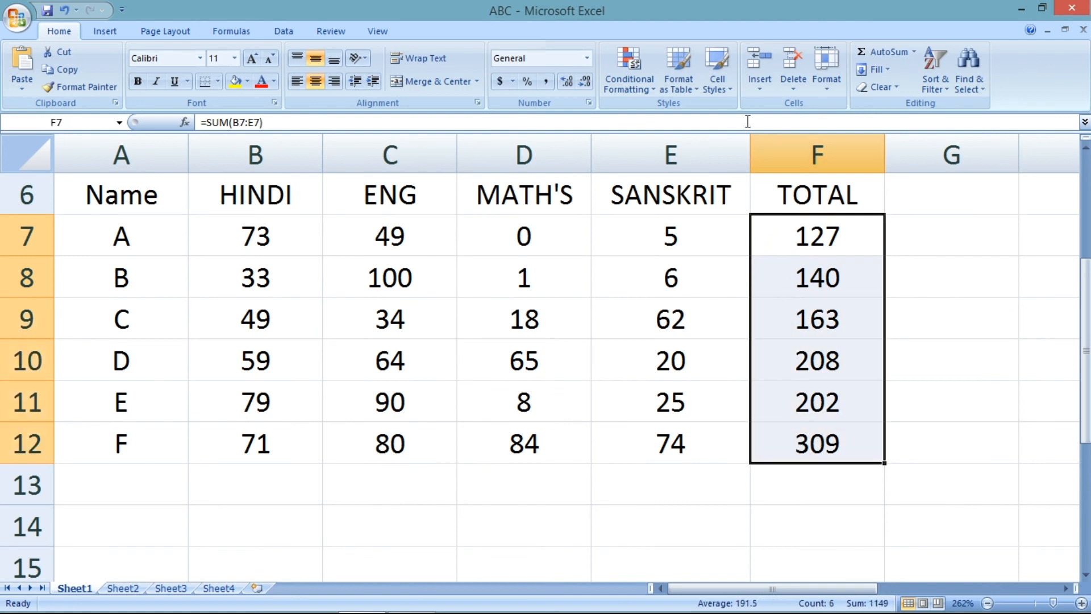
{"action": "left_click", "coordinate": [631, 79]}
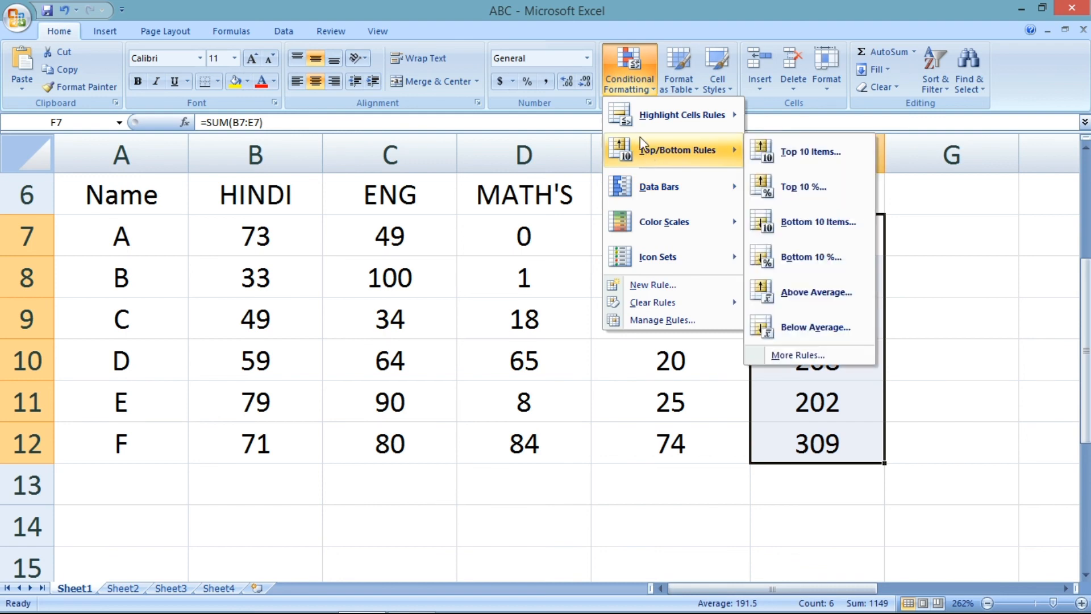
{"action": "left_click", "coordinate": [646, 82]}
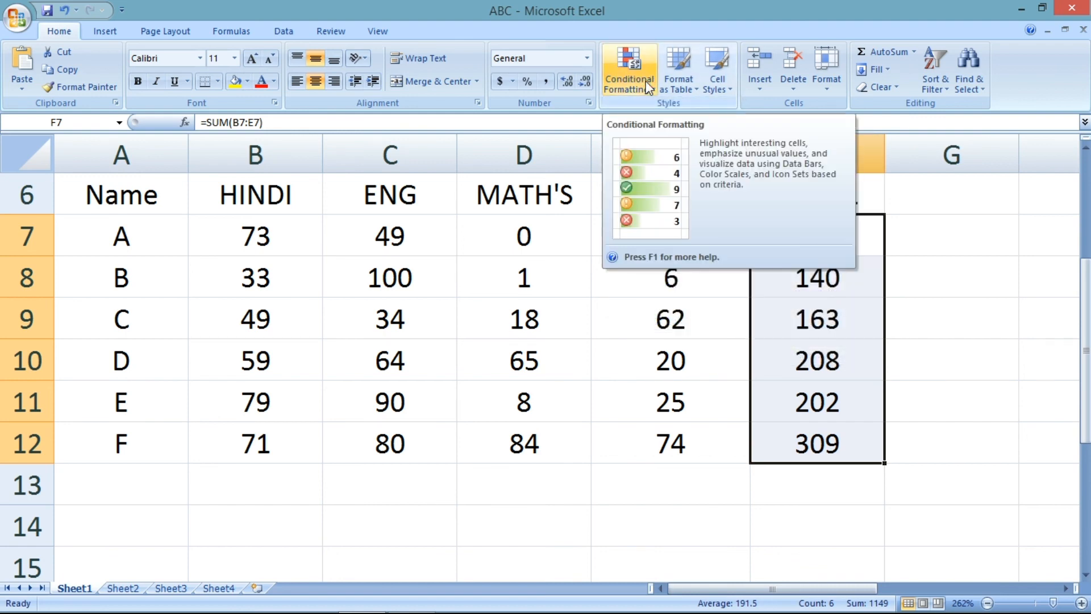